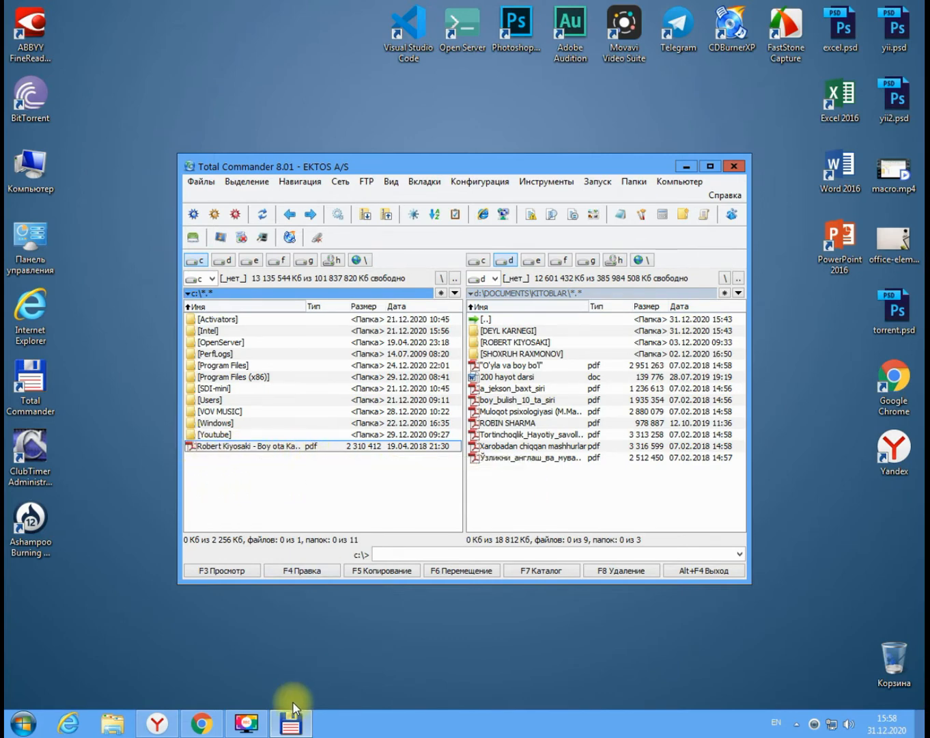
# - Open ABBYY FineReader from the desktop and dismiss its task selection window, leaving an empty document
pyautogui.click(163, 726)
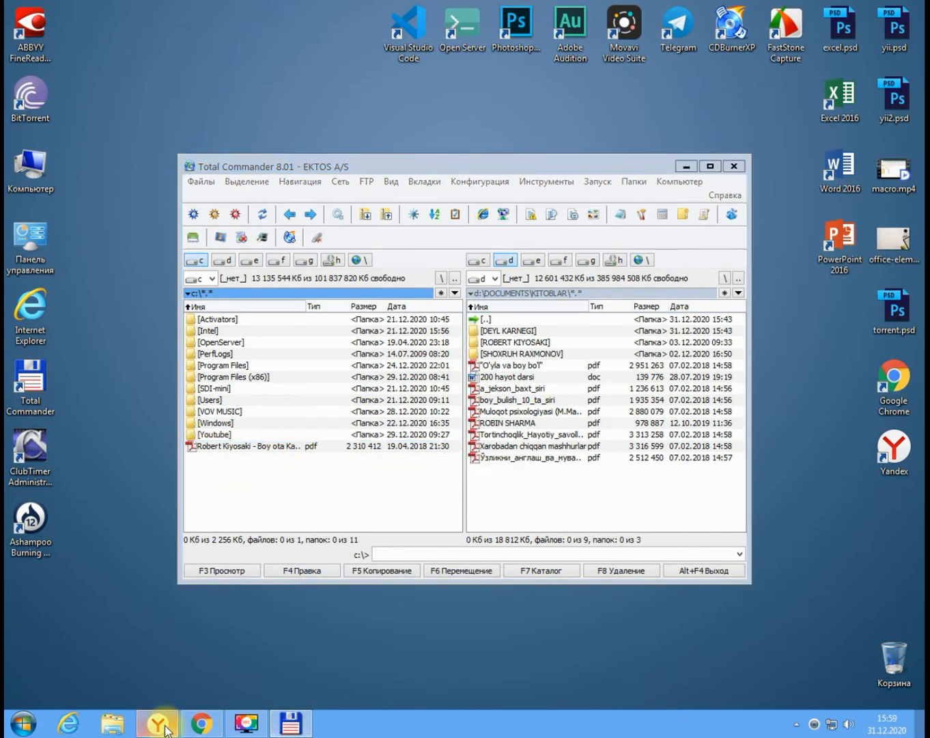
pyautogui.click(196, 723)
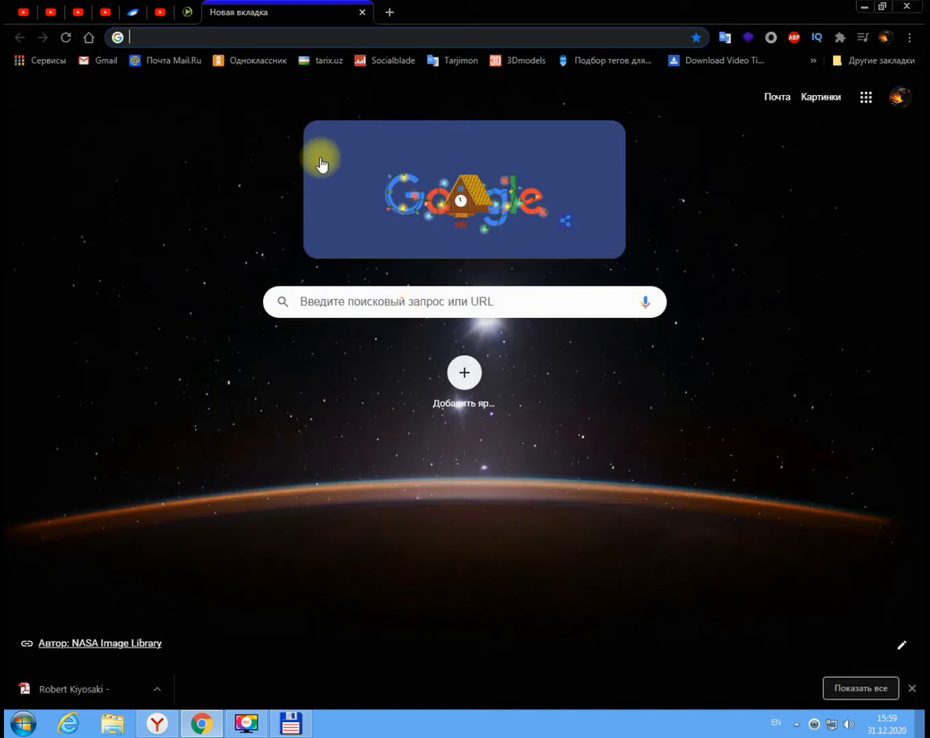
pyautogui.click(864, 8)
pyautogui.doubleClick(35, 42)
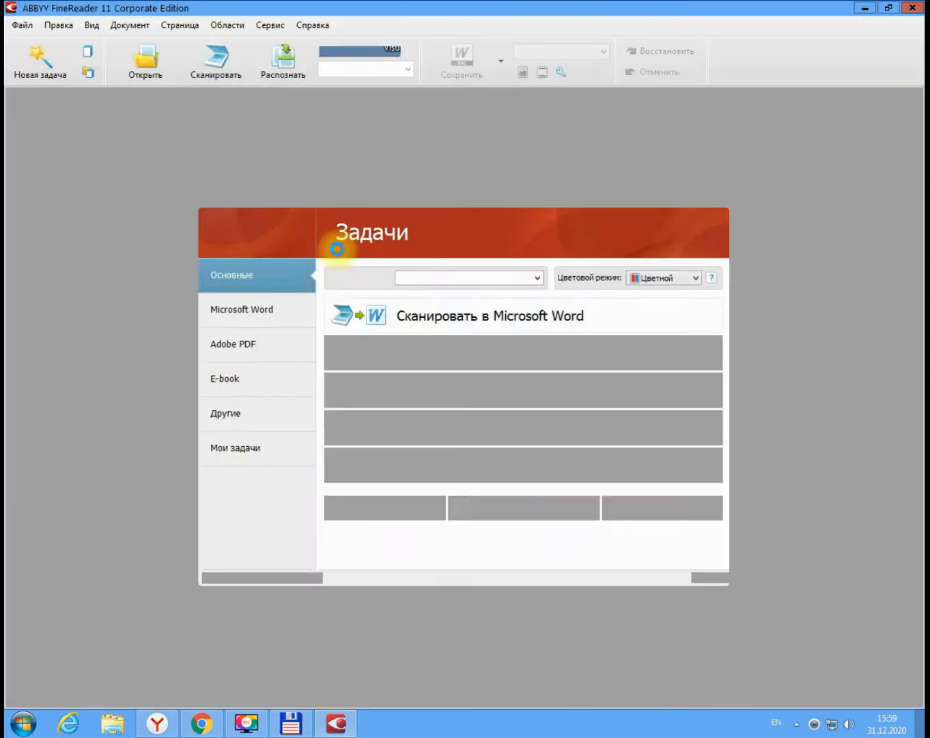
pyautogui.click(708, 578)
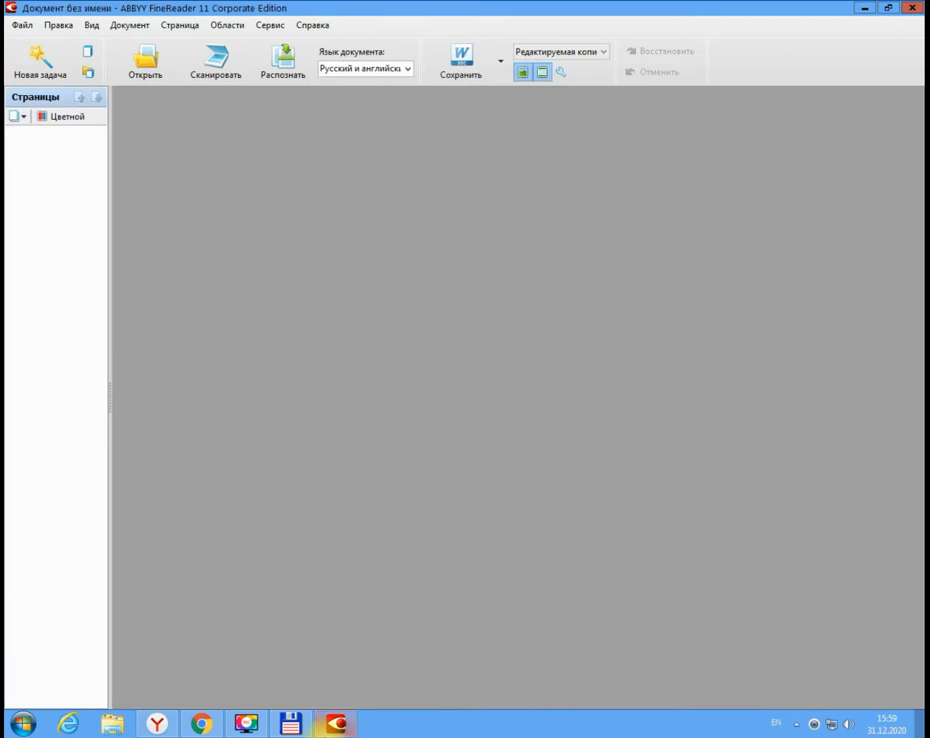
# - Try to add the Robert Kiyosaki PDF from drive C in Total Commander to the FineReader document, cancelling the password request
pyautogui.click(290, 723)
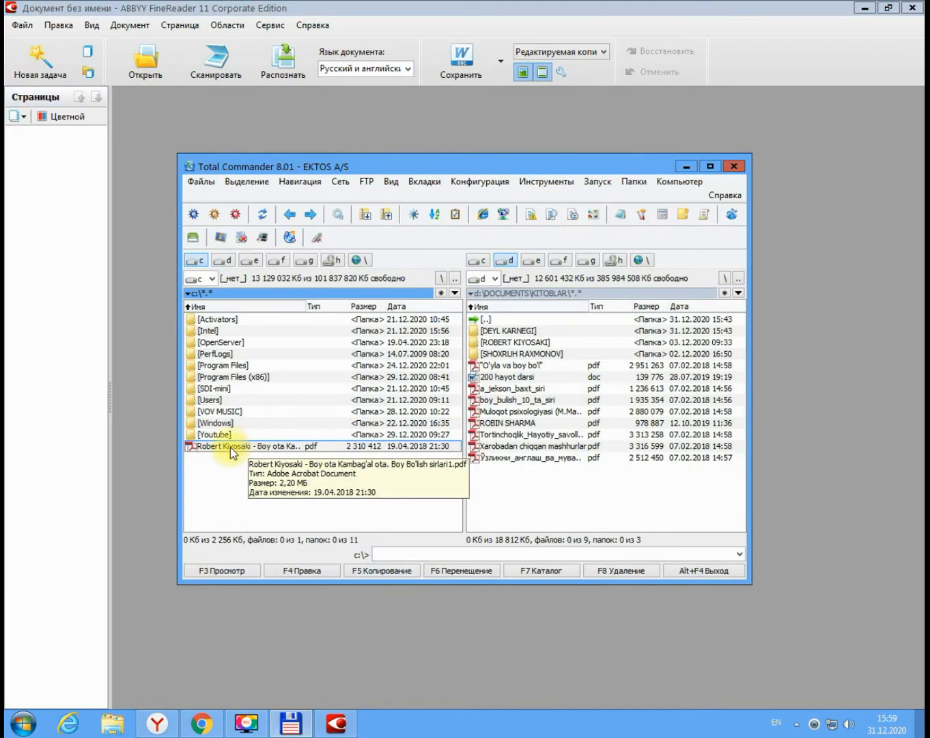
pyautogui.moveTo(230, 447); pyautogui.dragTo(135, 404)
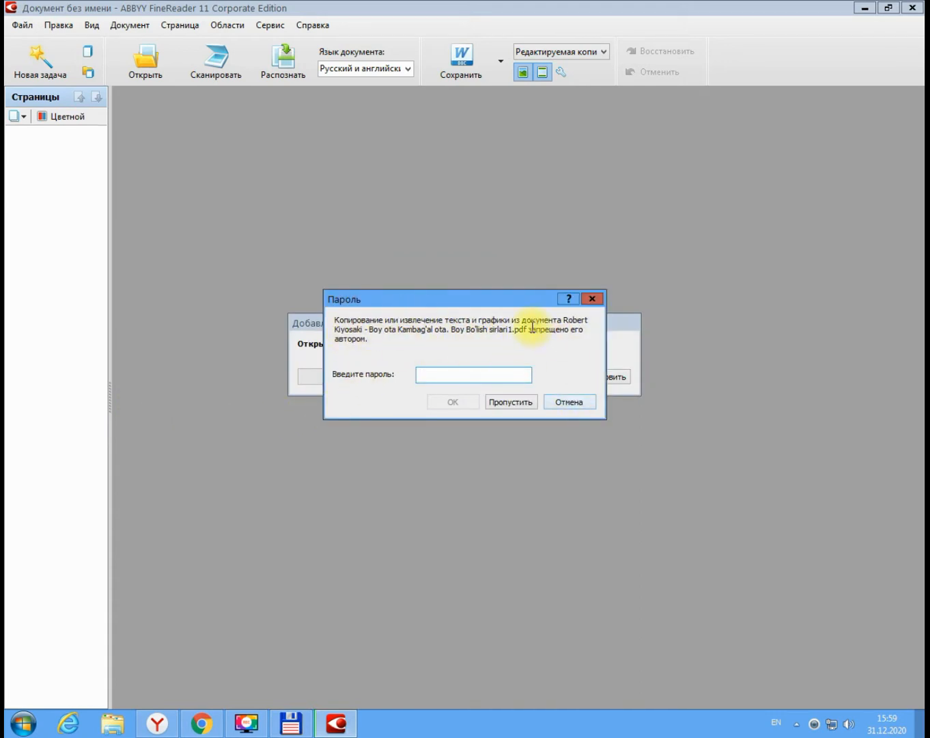
pyautogui.moveTo(530, 330); pyautogui.dragTo(587, 331)
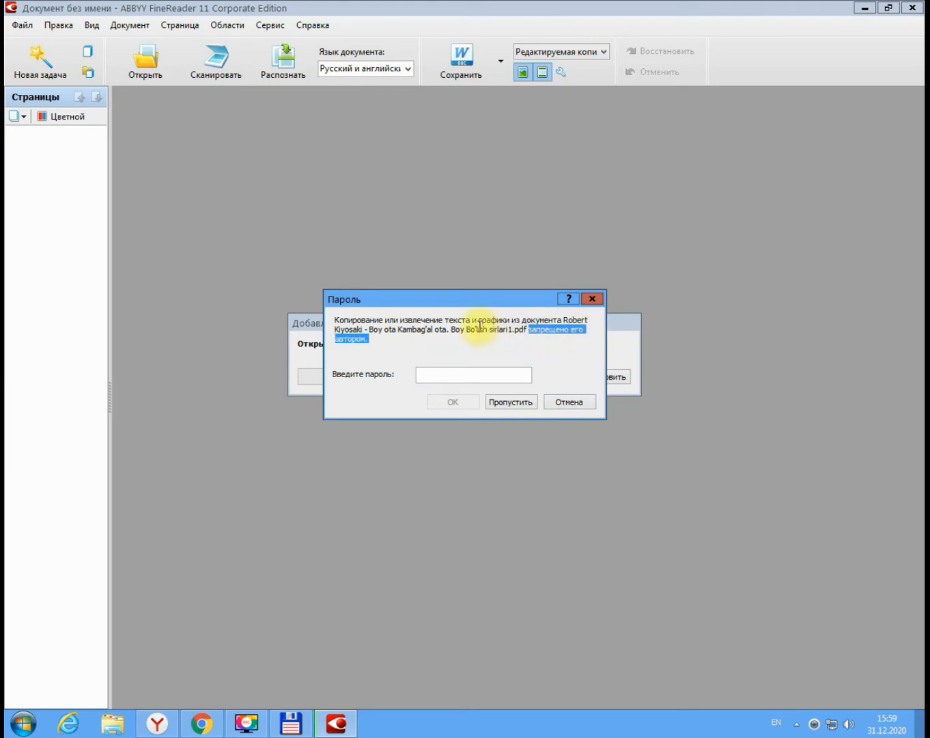
pyautogui.moveTo(349, 320); pyautogui.dragTo(599, 330)
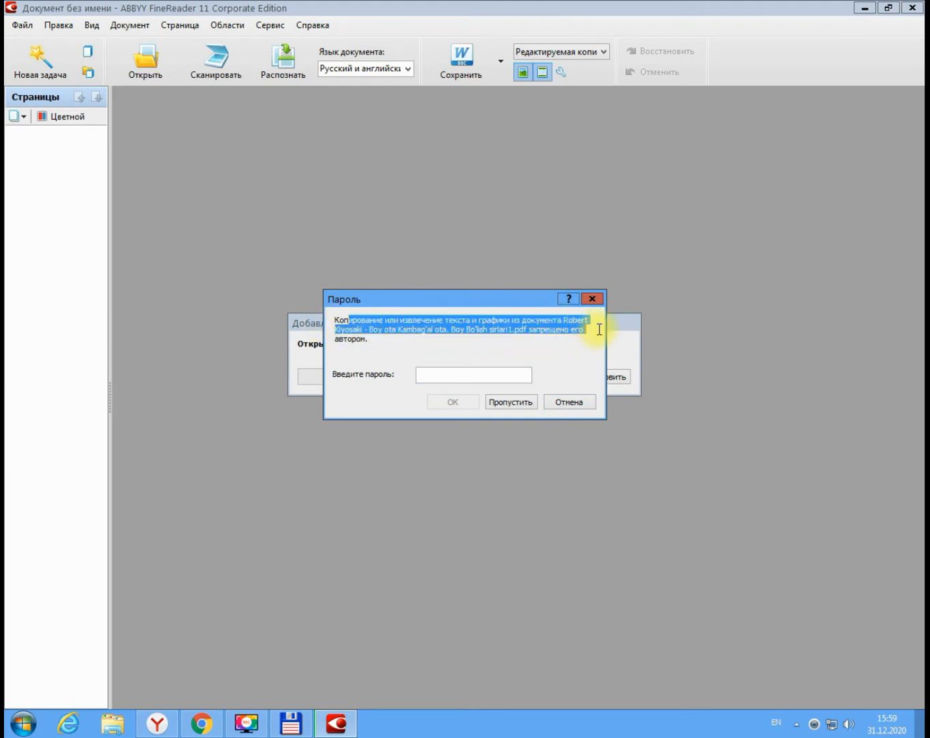
pyautogui.click(585, 403)
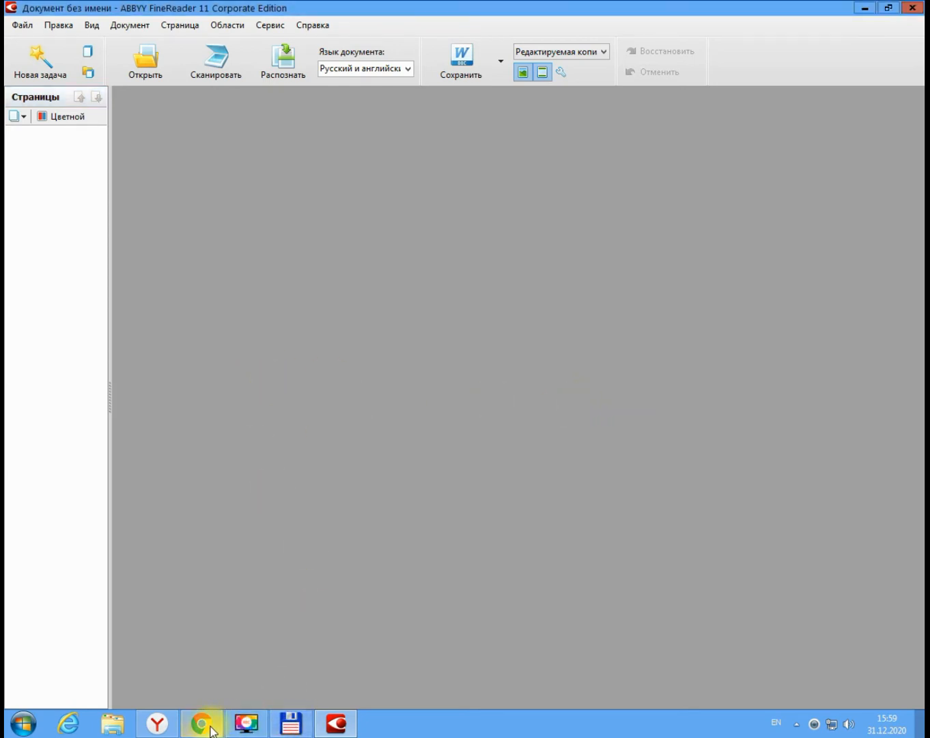
# - Switch to Chrome, search Google for "unlock pdf" and open iLovePDF's Unlock PDF page
pyautogui.click(211, 729)
pyautogui.write('un')
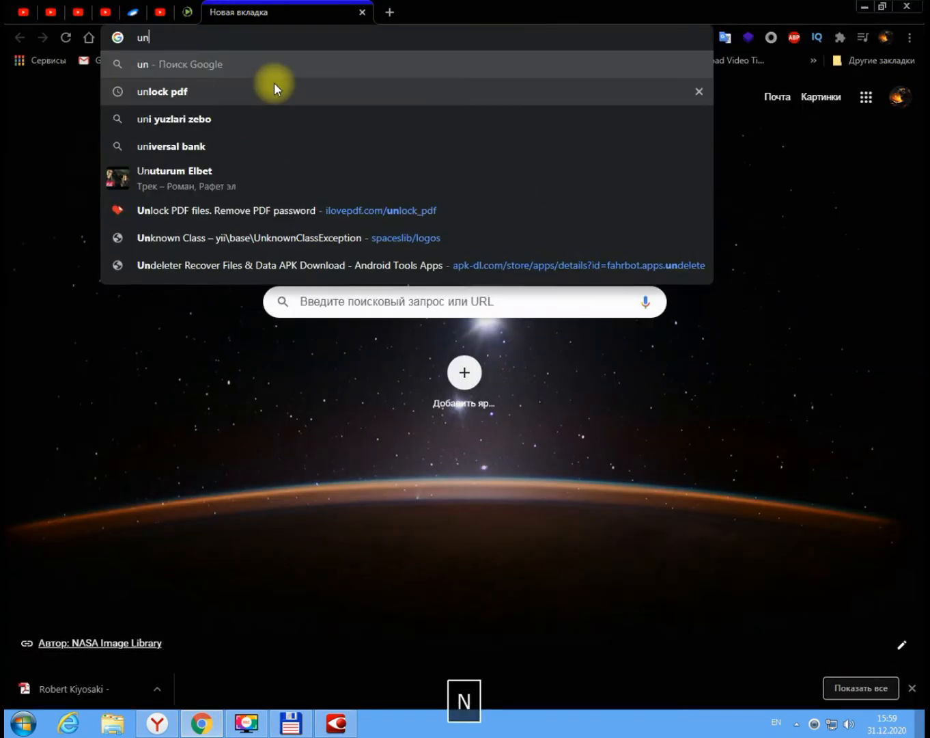
pyautogui.write('lo')
pyautogui.press('Return')
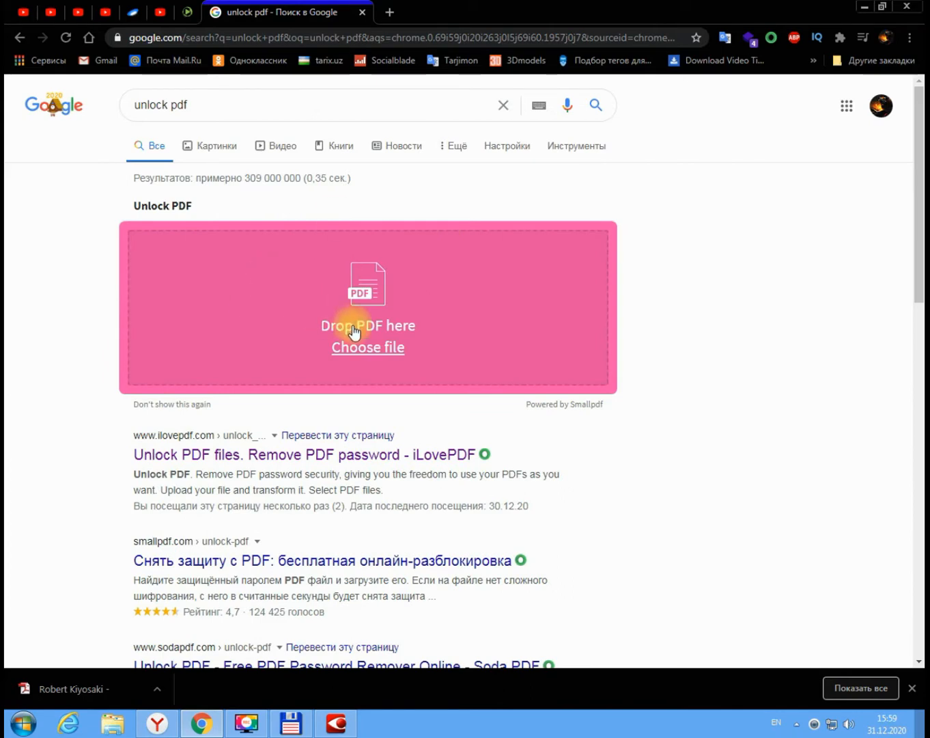
pyautogui.click(244, 454)
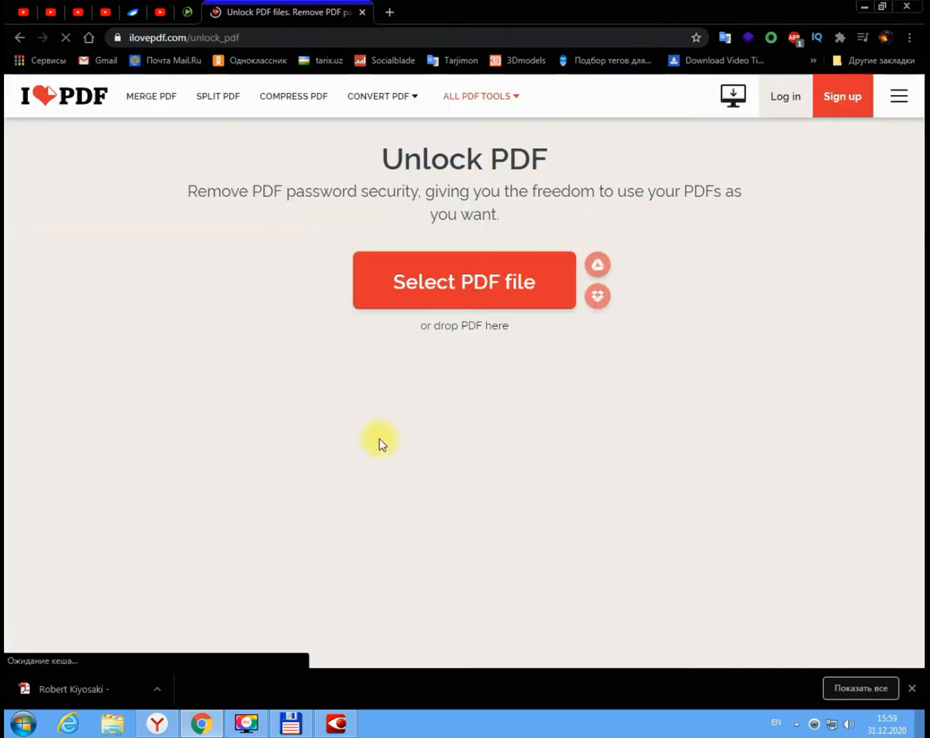
pyautogui.click(691, 67)
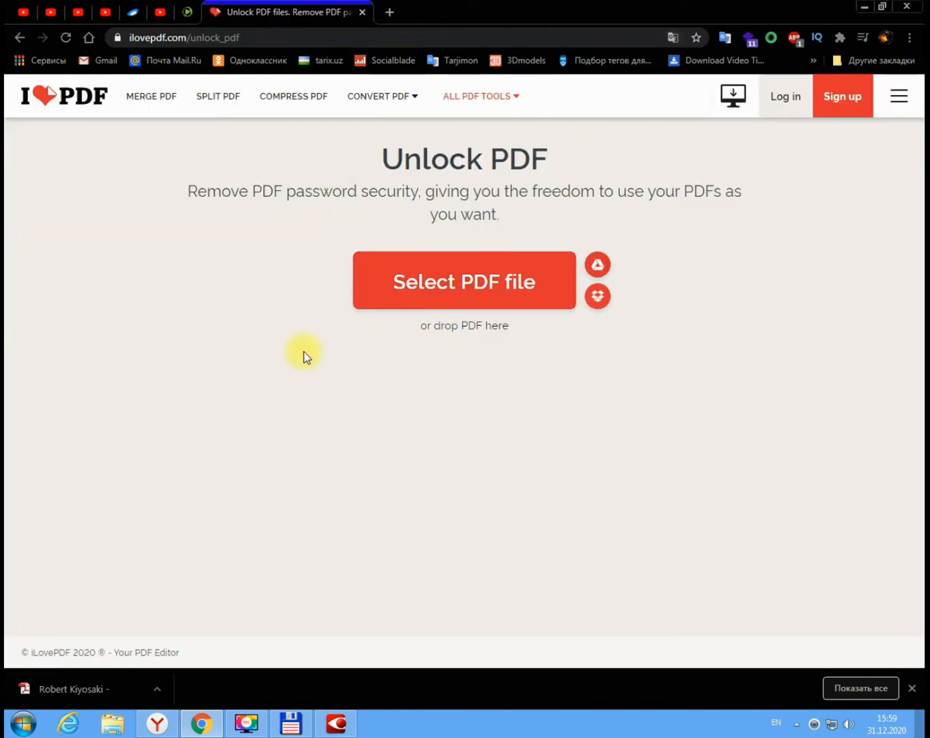
# - Add the Robert Kiyosaki PDF from Total Commander to the iLovePDF page and unlock it
pyautogui.click(290, 723)
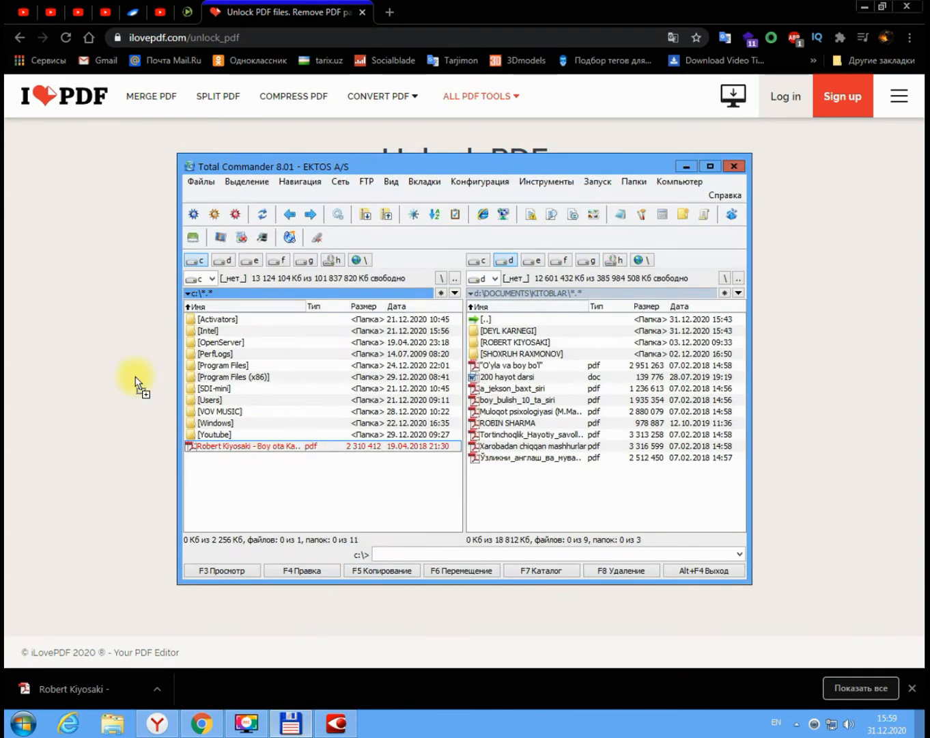
pyautogui.moveTo(136, 383); pyautogui.dragTo(116, 368)
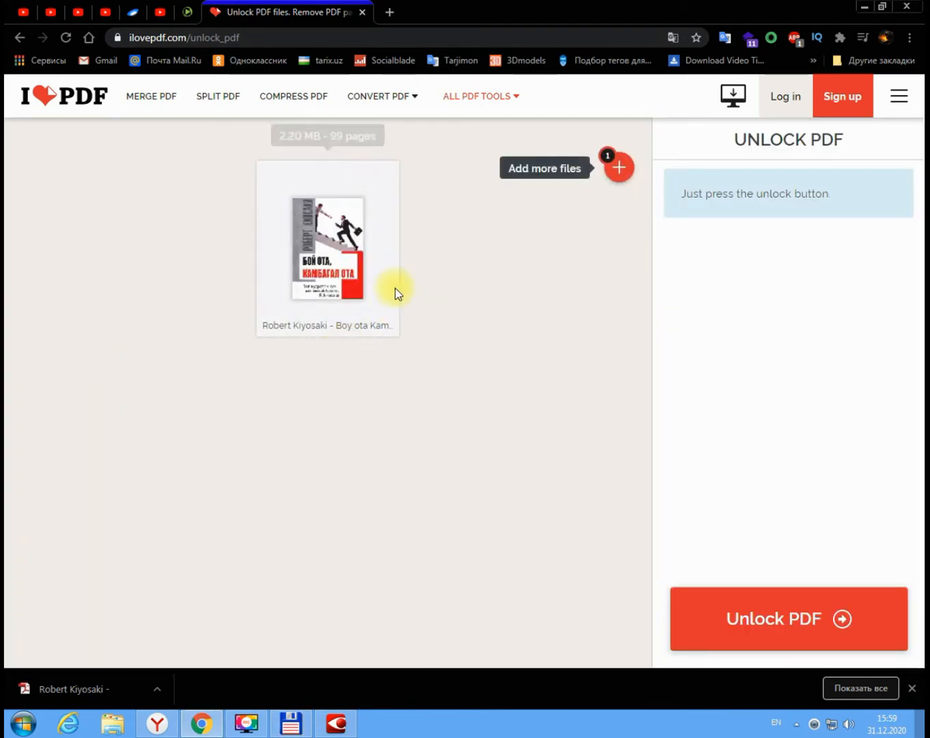
pyautogui.click(759, 628)
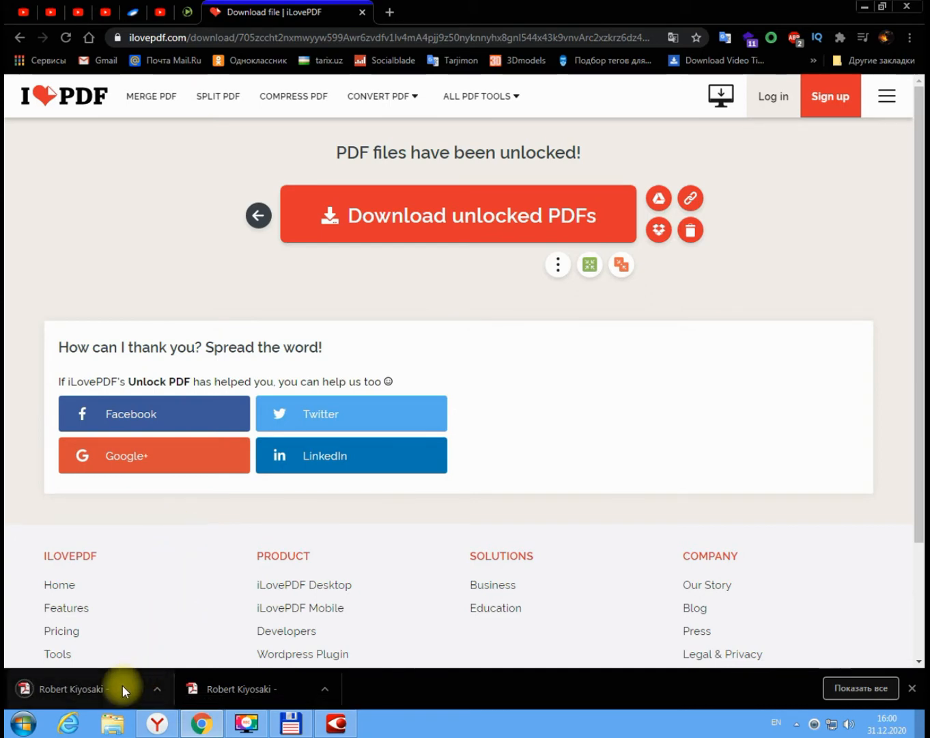
# - Recognise the downloaded unlocked PDF in FineReader and save all its pages to the desktop as one Word 97-2003 document
pyautogui.moveTo(123, 686); pyautogui.dragTo(444, 608)
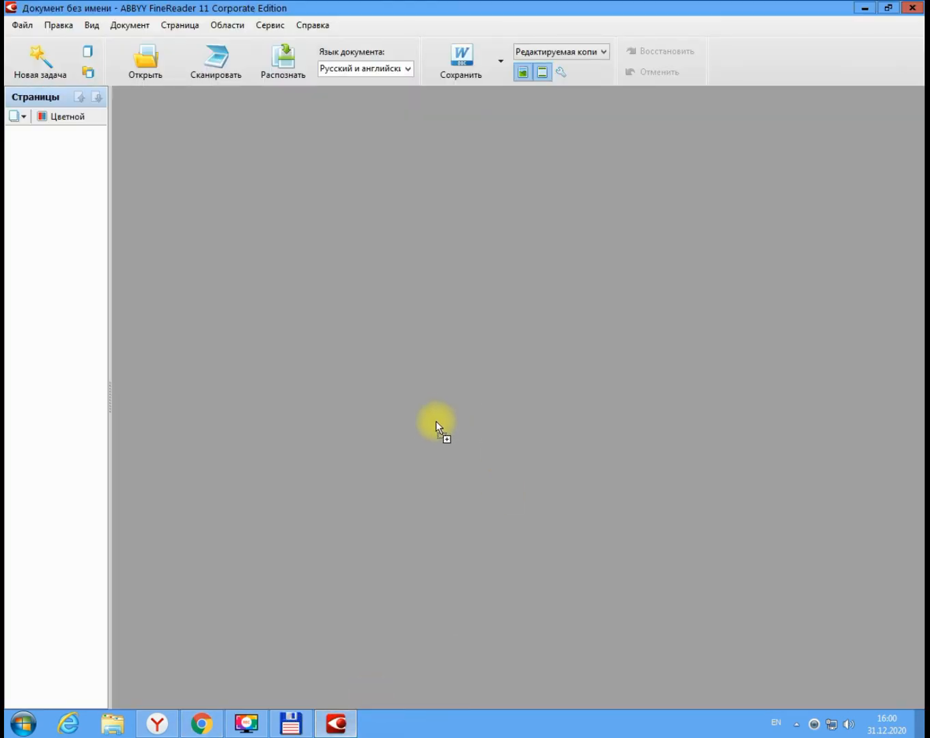
pyautogui.moveTo(437, 421); pyautogui.dragTo(436, 421)
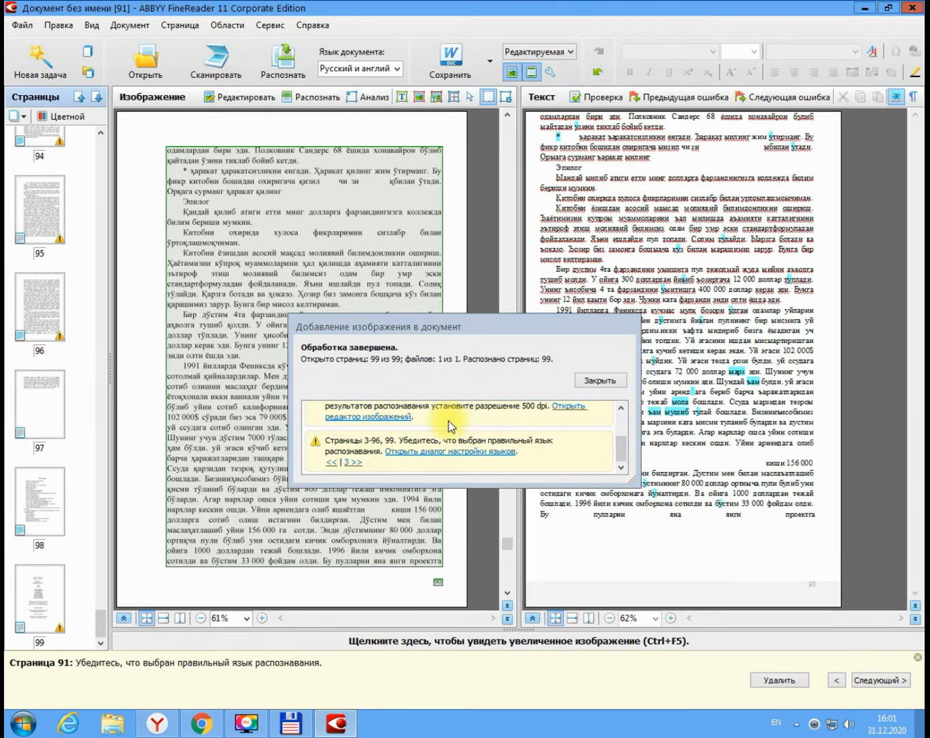
pyautogui.click(598, 380)
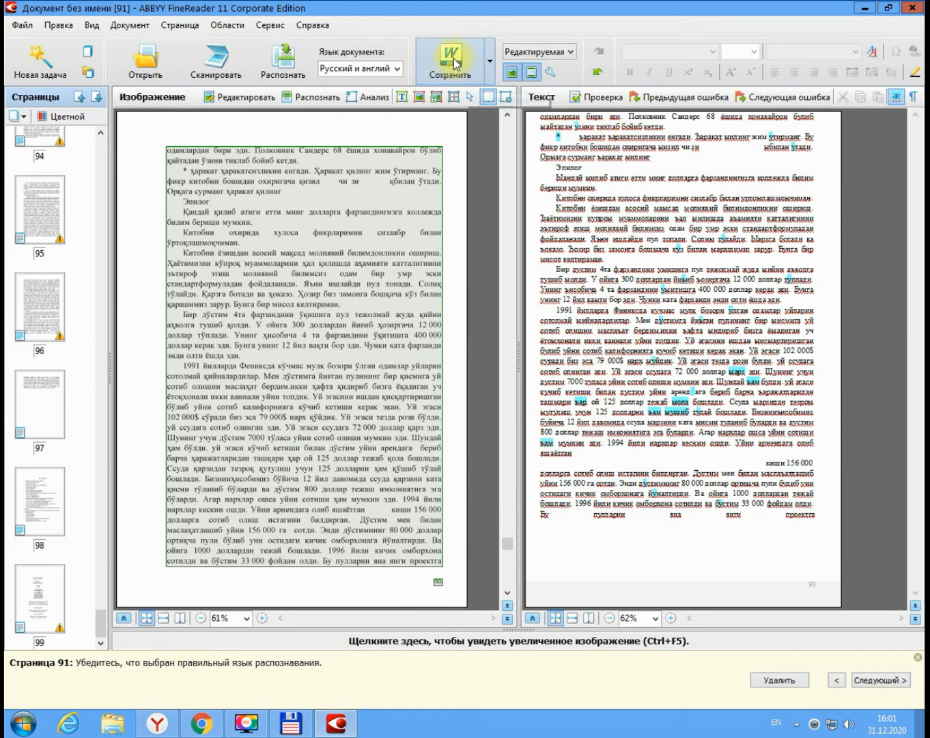
pyautogui.click(456, 71)
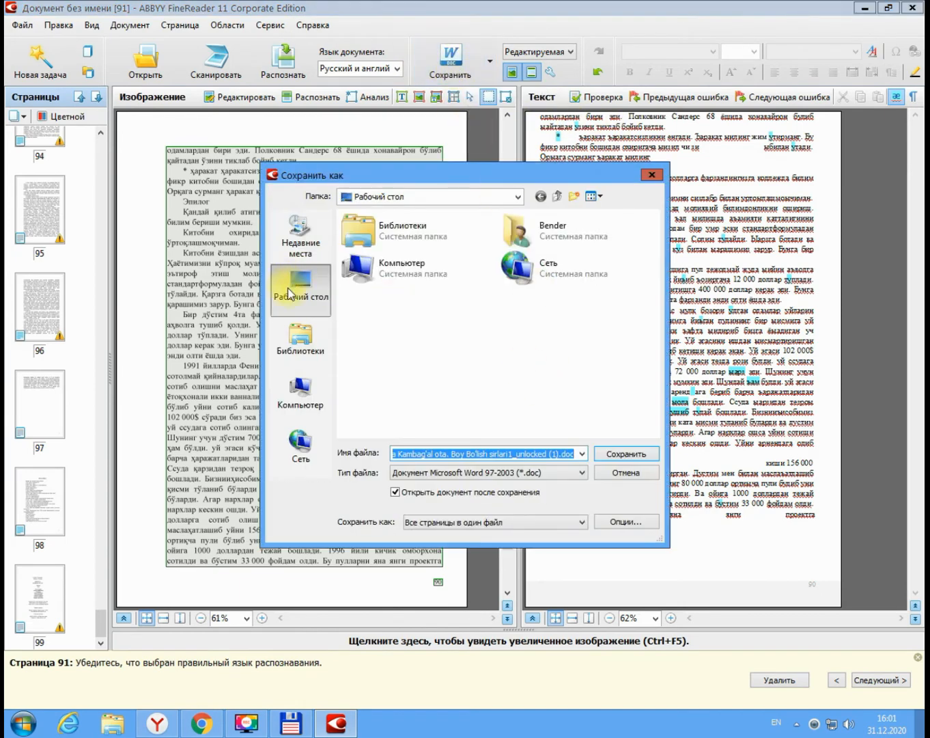
pyautogui.click(651, 456)
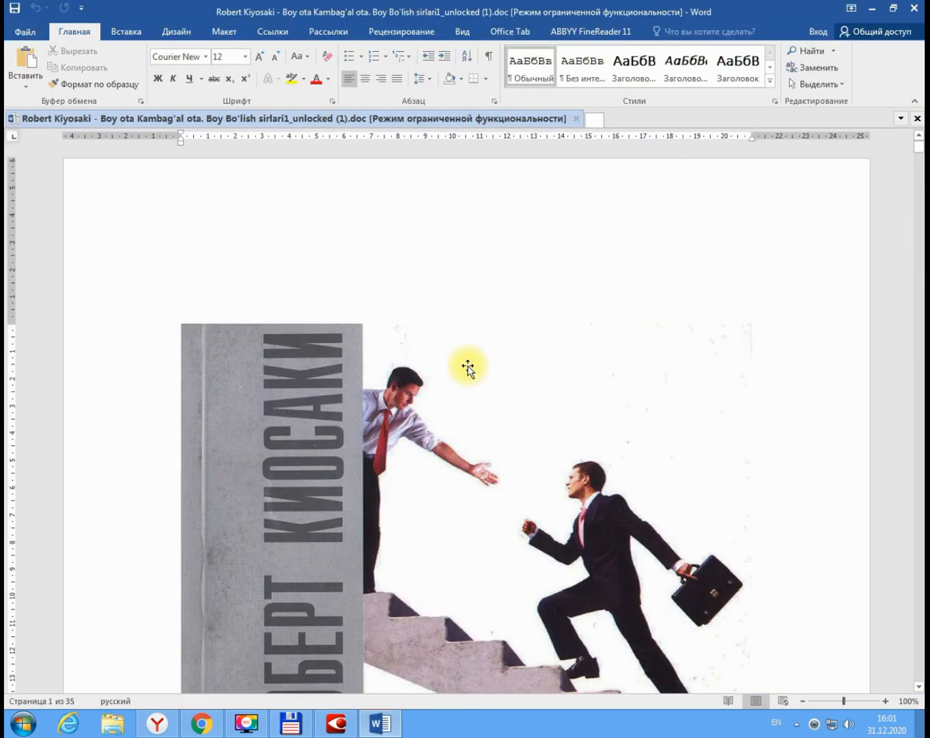
# - Review the opening pages of the converted Word document for wrongly recognised Uzbek letters
pyautogui.scroll(-15, 634, 368)
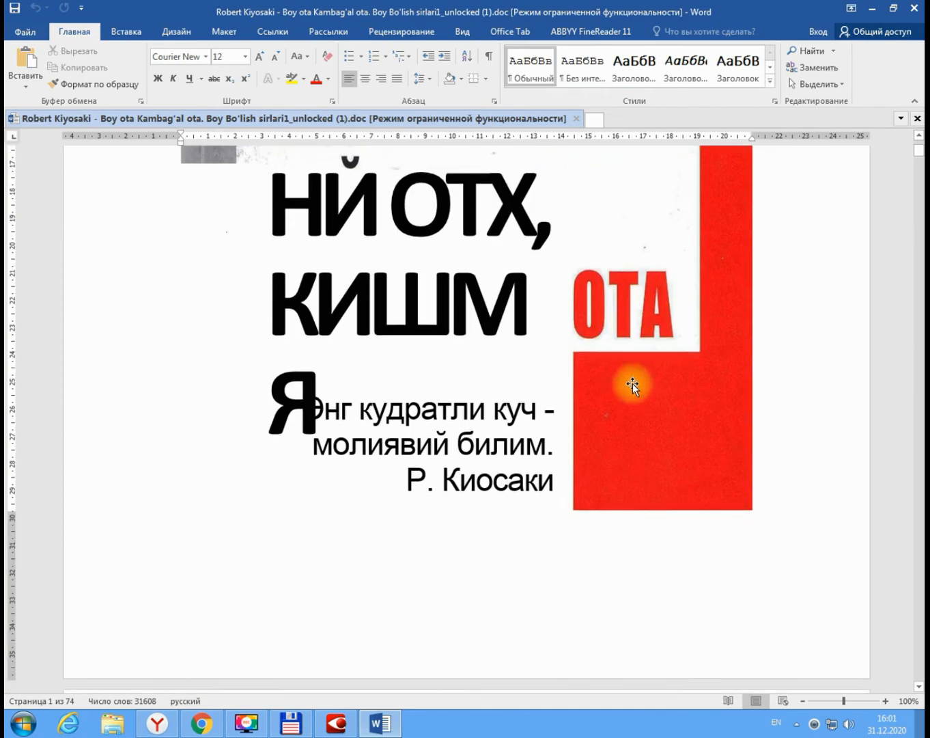
pyautogui.scroll(-10, 634, 386)
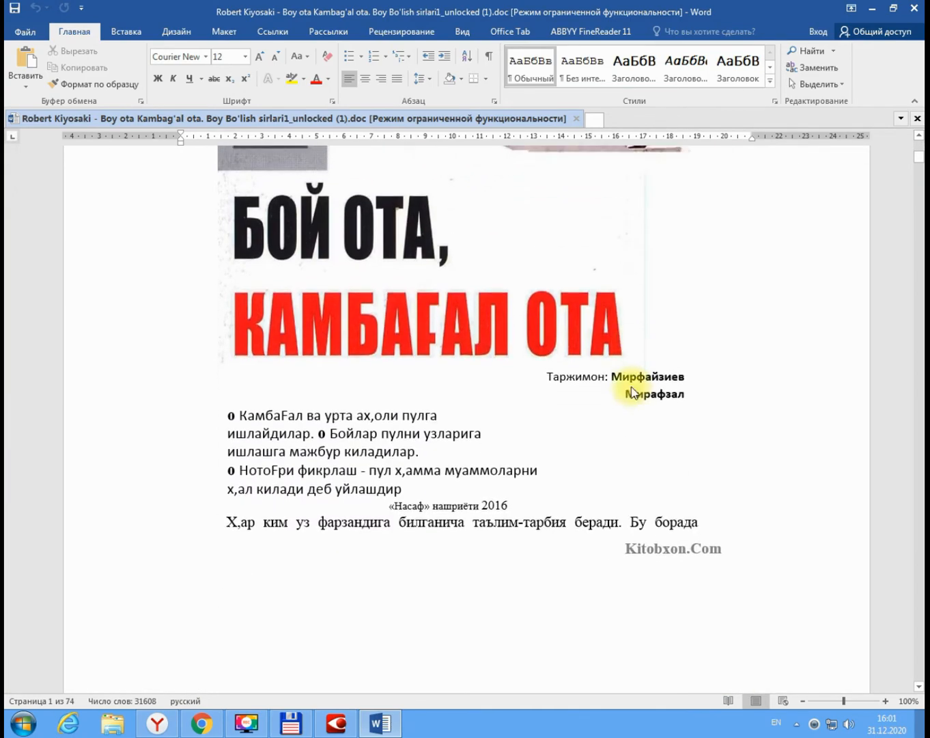
pyautogui.scroll(-1, 632, 386)
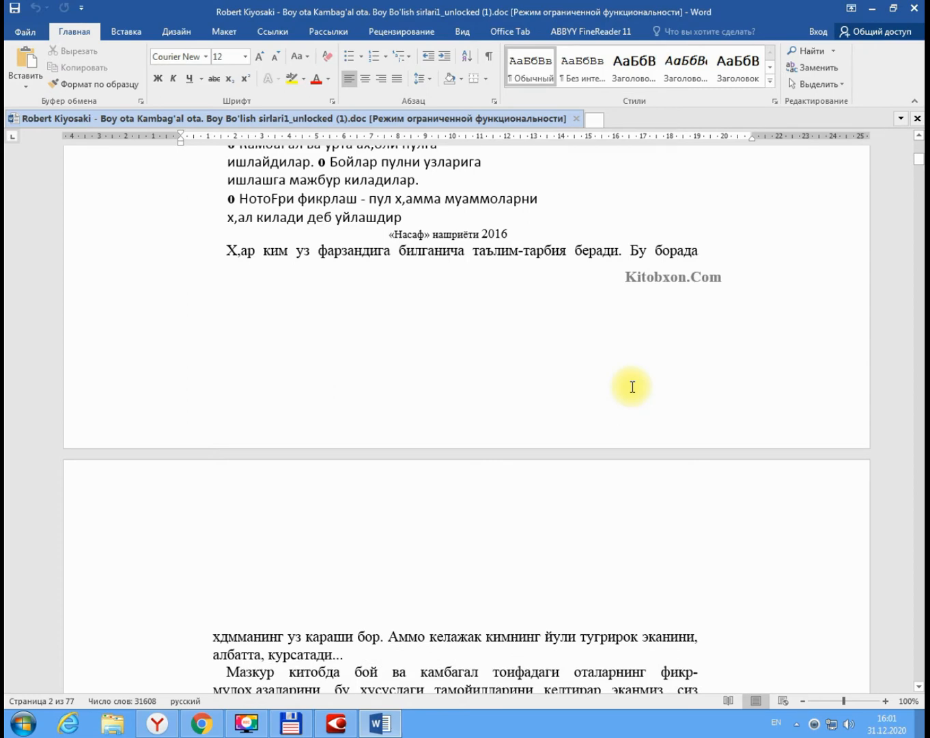
pyautogui.scroll(-12, 632, 387)
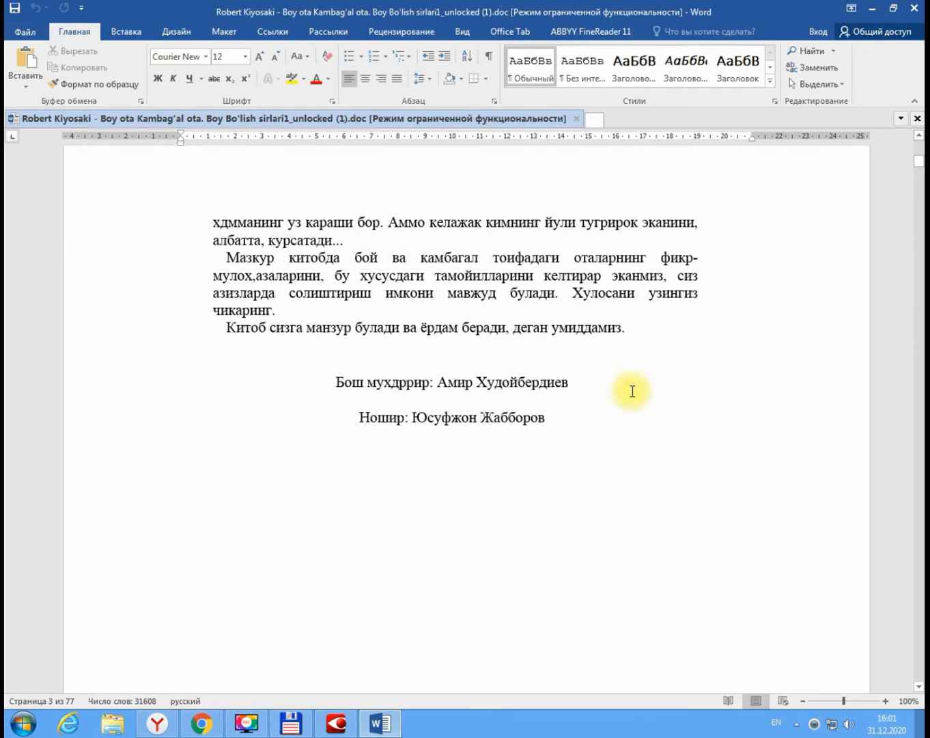
pyautogui.scroll(-20, 632, 391)
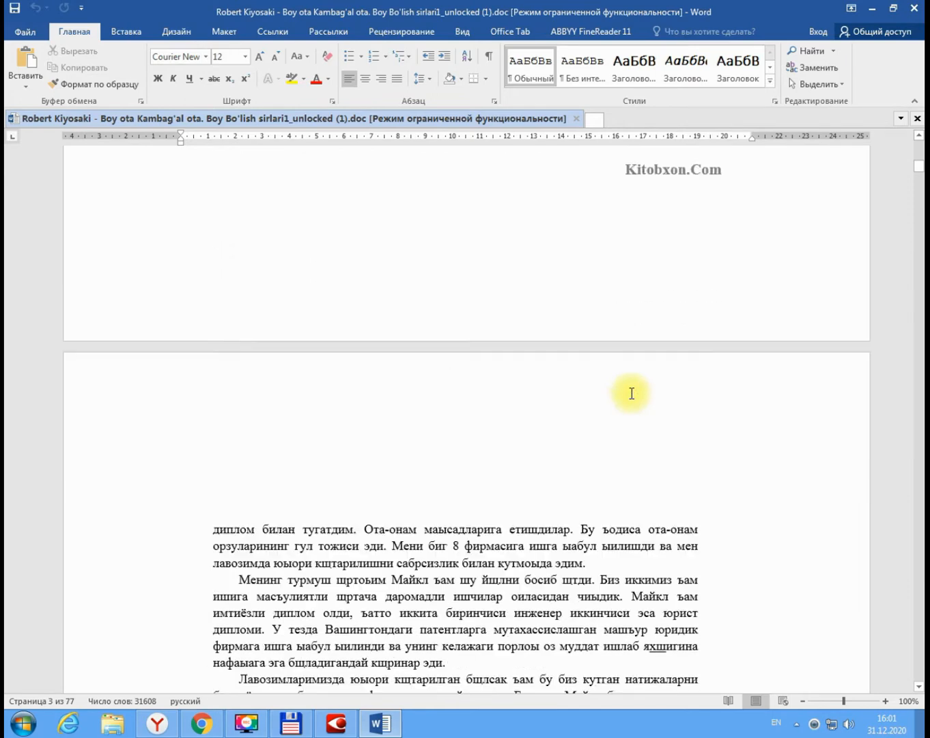
pyautogui.scroll(-8, 632, 394)
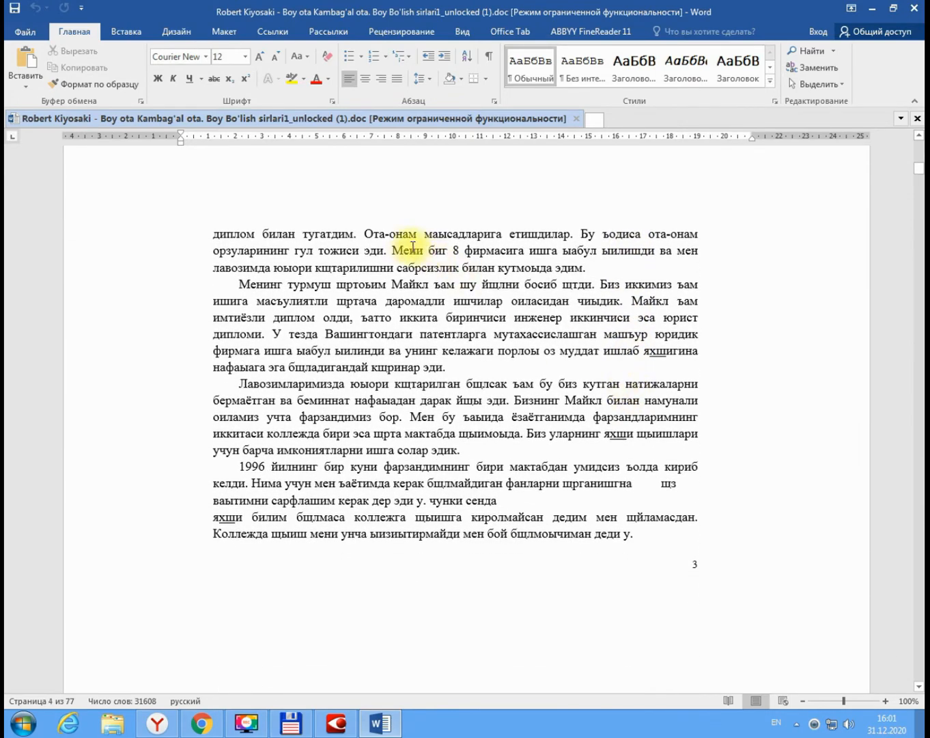
# - Replace every letter "ы" with "қ" throughout the Word document, using the Uzbek input language for the replacement letter
pyautogui.click(437, 235)
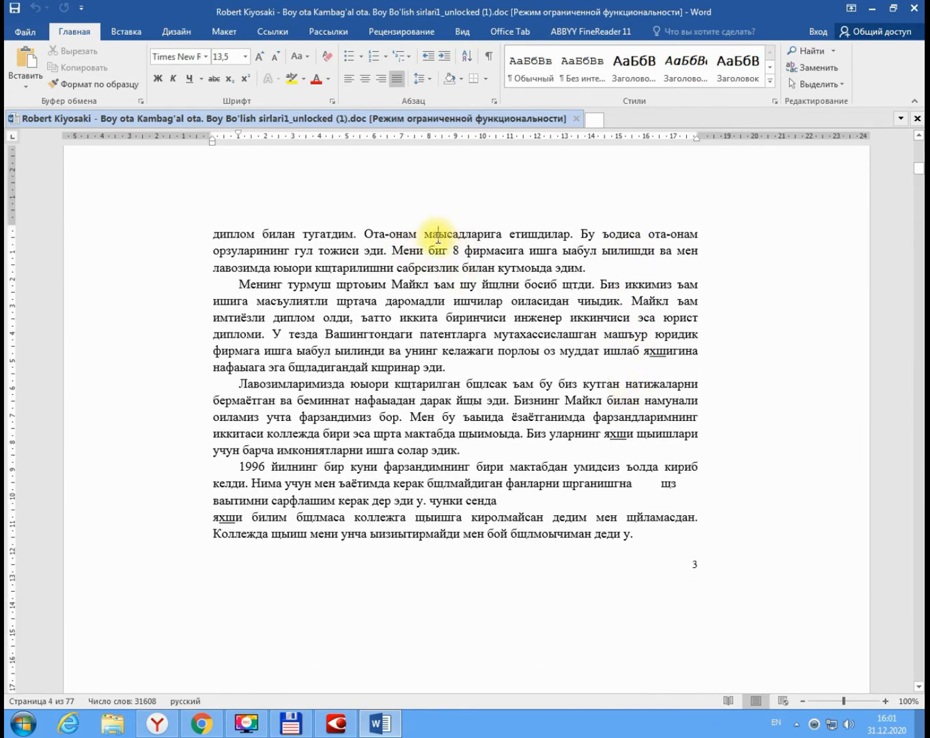
pyautogui.moveTo(437, 236); pyautogui.dragTo(447, 237)
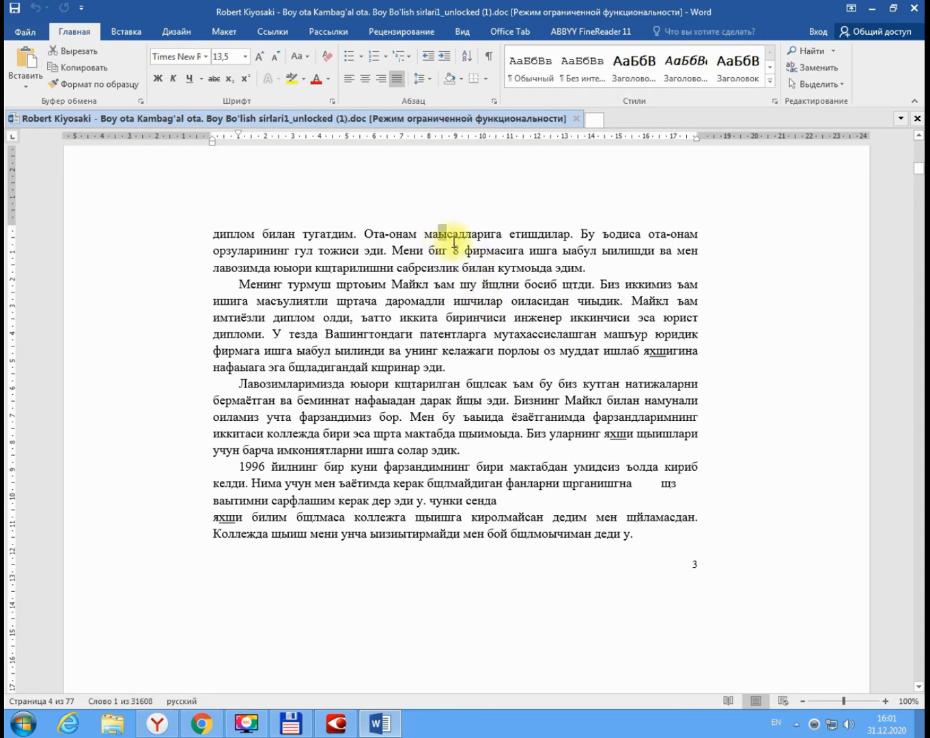
pyautogui.hotkey('ctrl', 'h')
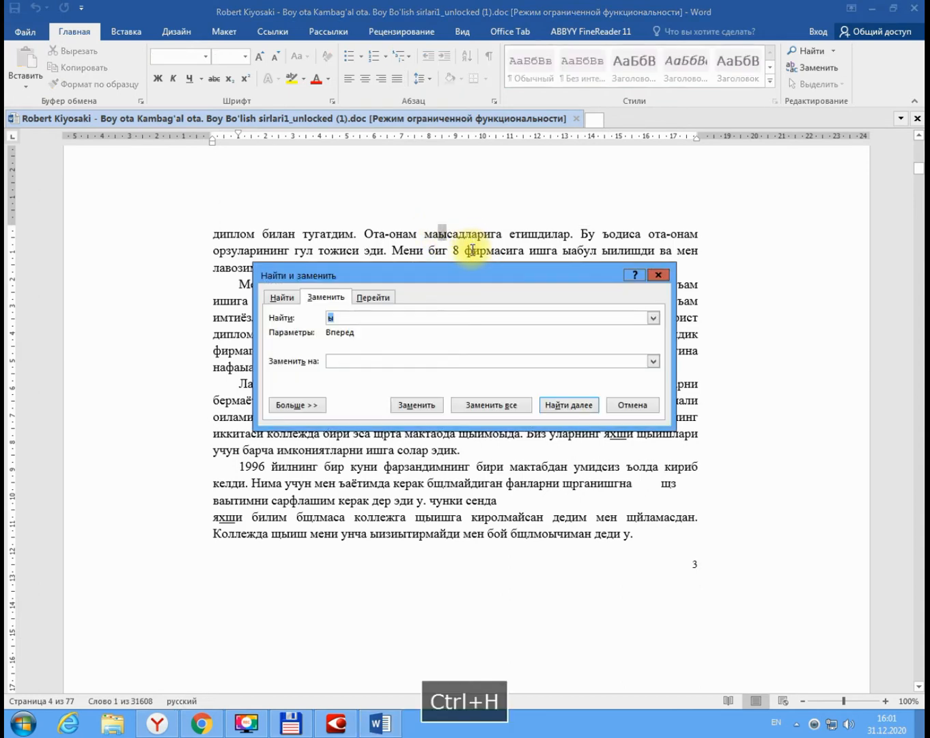
pyautogui.click(362, 358)
pyautogui.write('s')
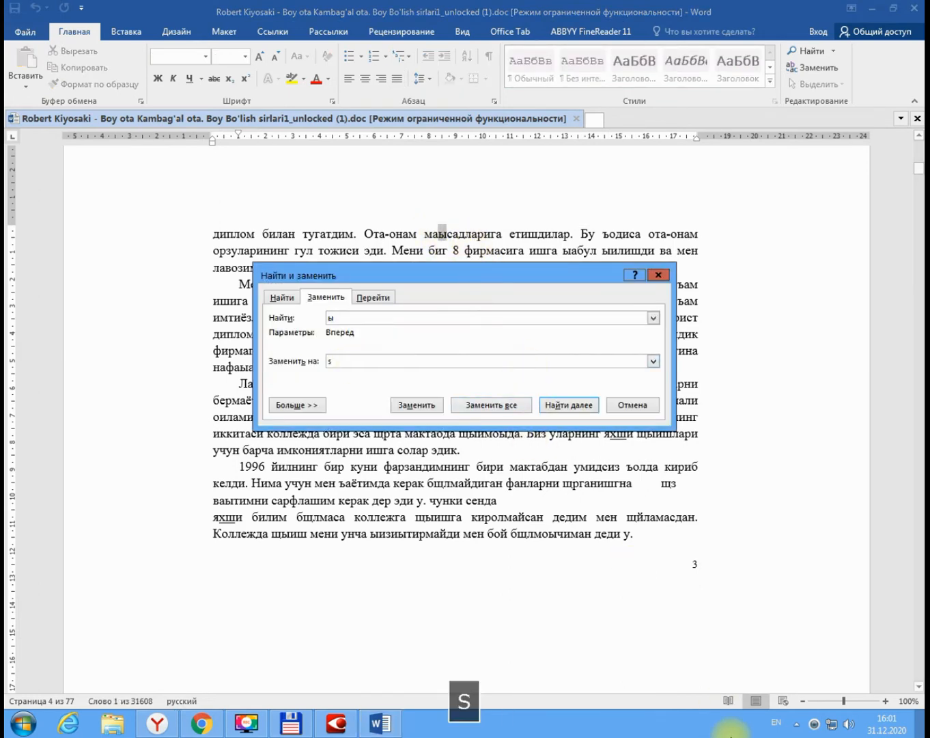
pyautogui.click(777, 722)
pyautogui.click(782, 683)
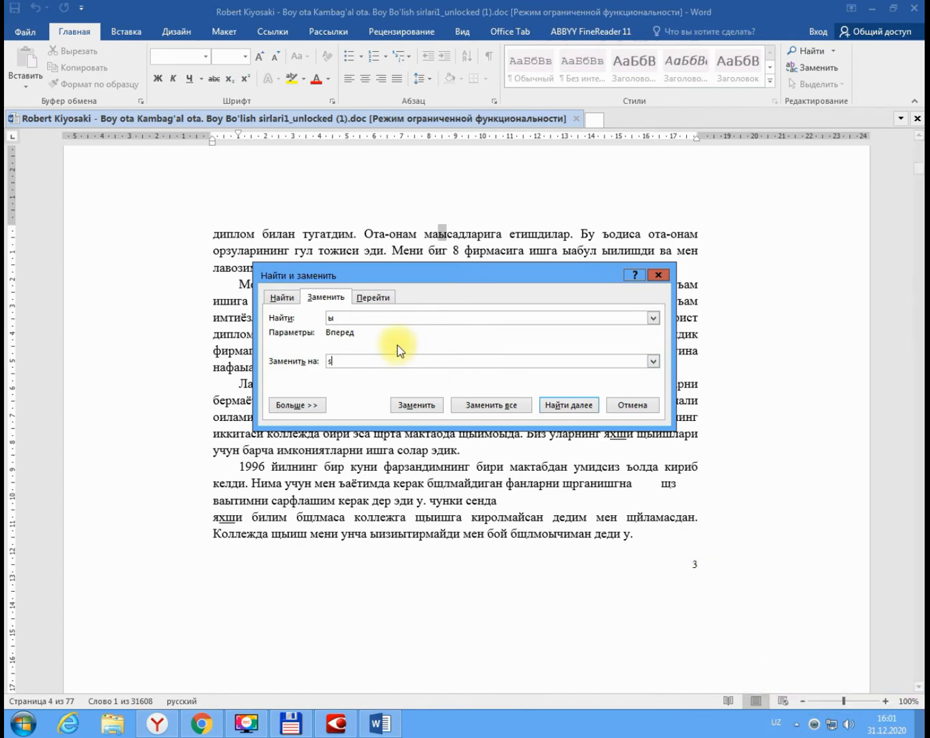
pyautogui.press('BackSpace')
pyautogui.write('қ')
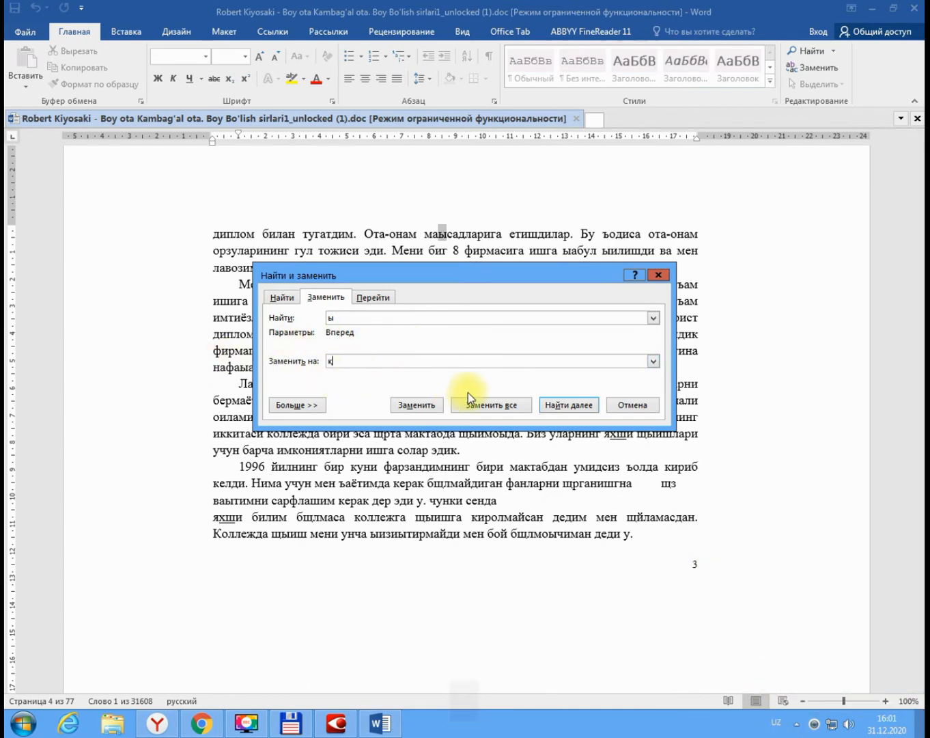
pyautogui.click(491, 404)
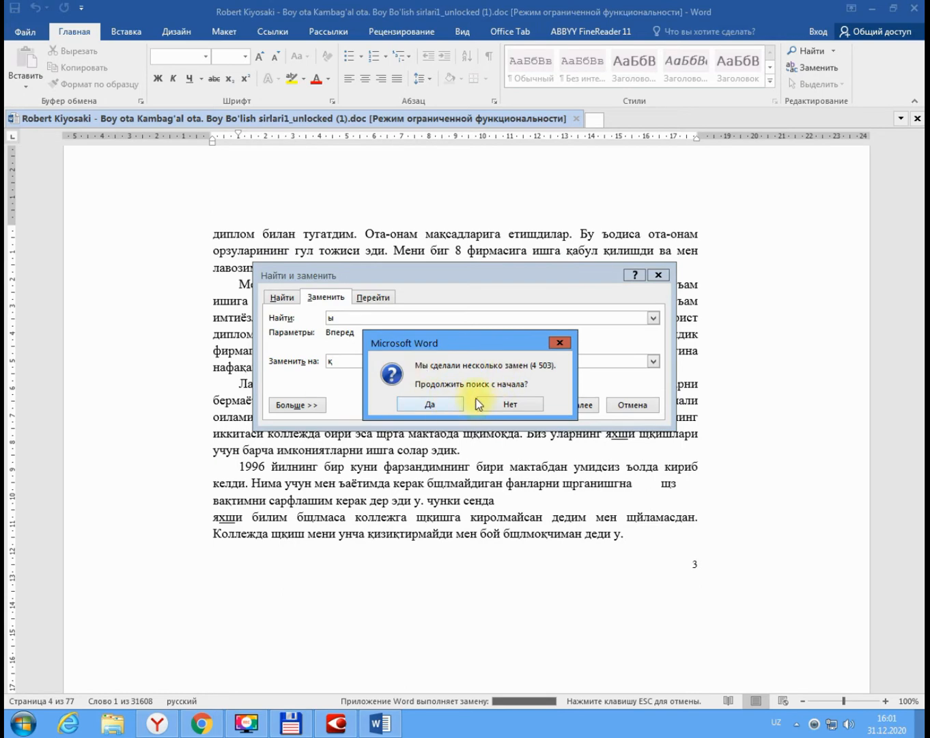
pyautogui.click(442, 403)
pyautogui.click(482, 404)
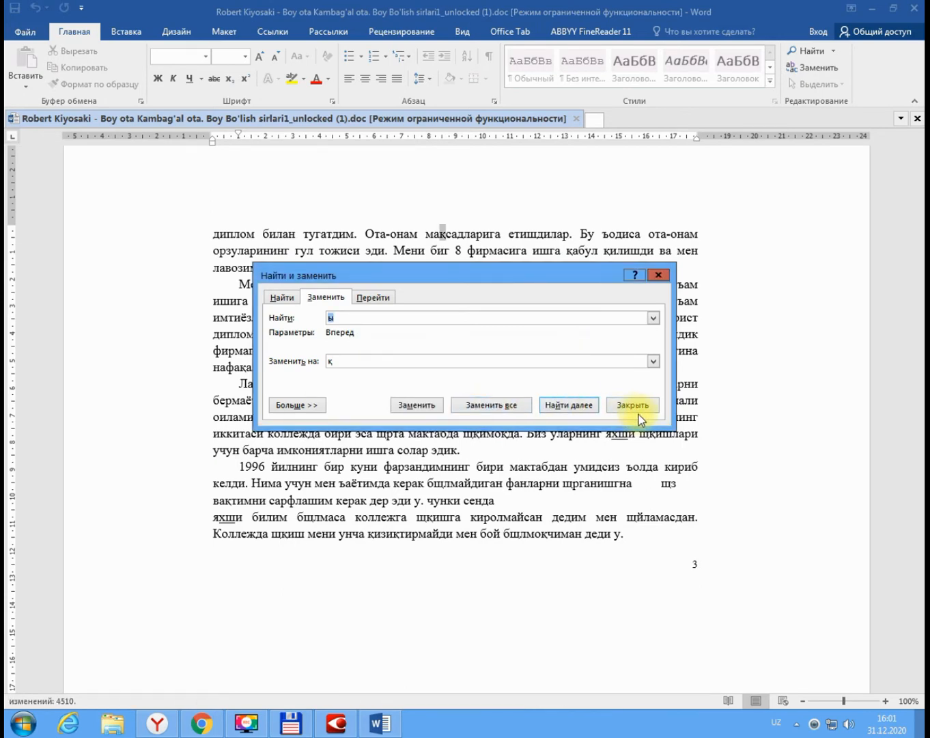
# - Replace every letter "ъ" with "ҳ" throughout the Word document
pyautogui.click(635, 409)
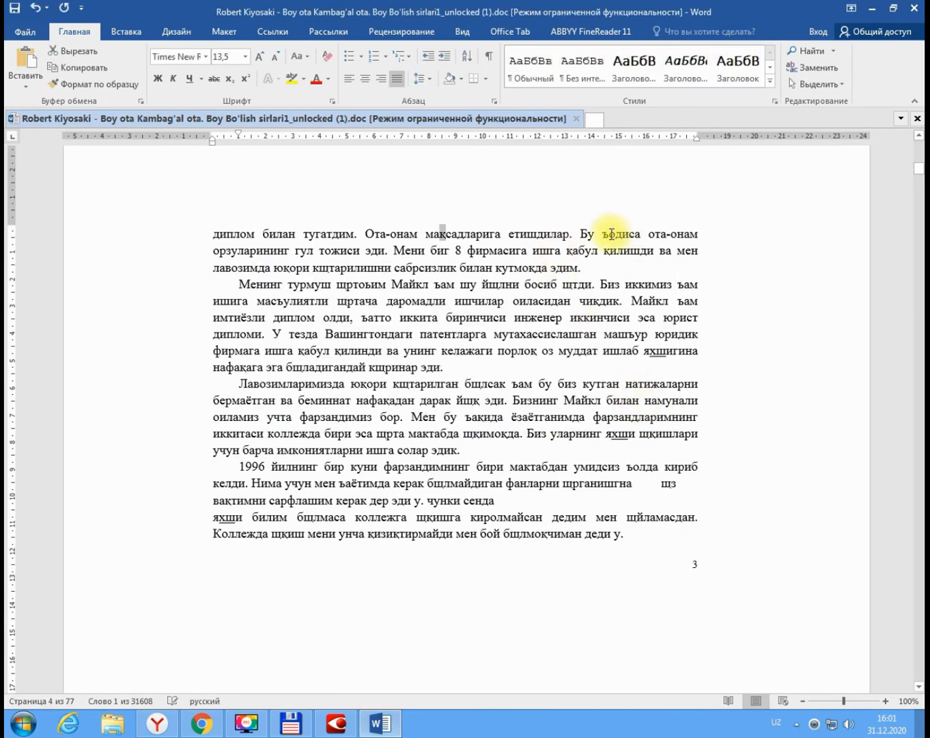
pyautogui.moveTo(602, 234); pyautogui.dragTo(609, 234)
pyautogui.hotkey('ctrl', 'h')
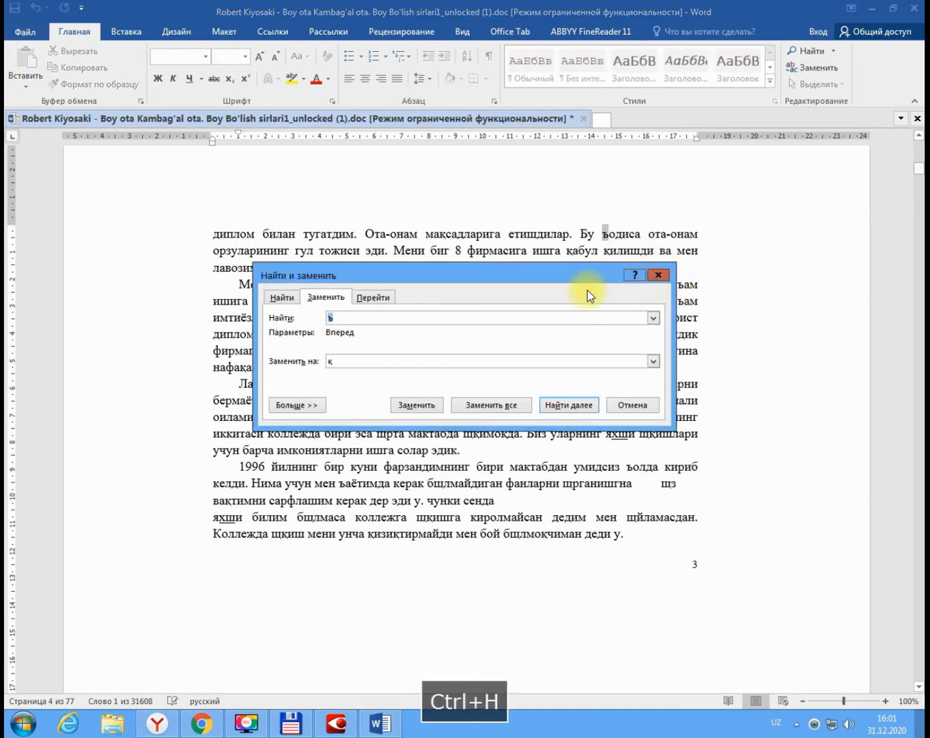
pyautogui.press('Tab')
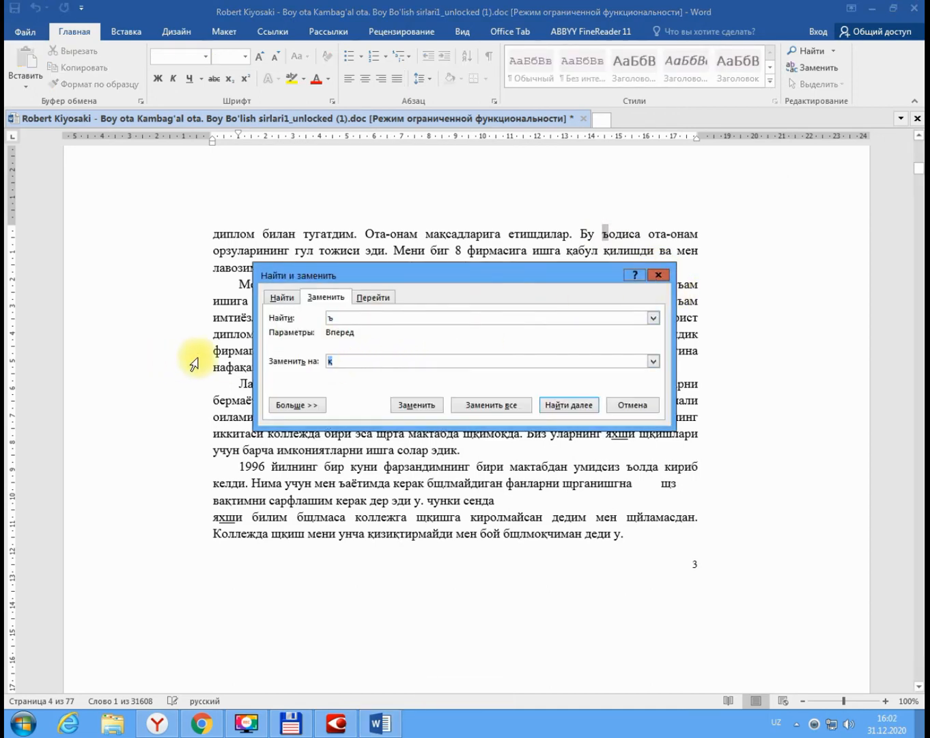
pyautogui.write('ҳ')
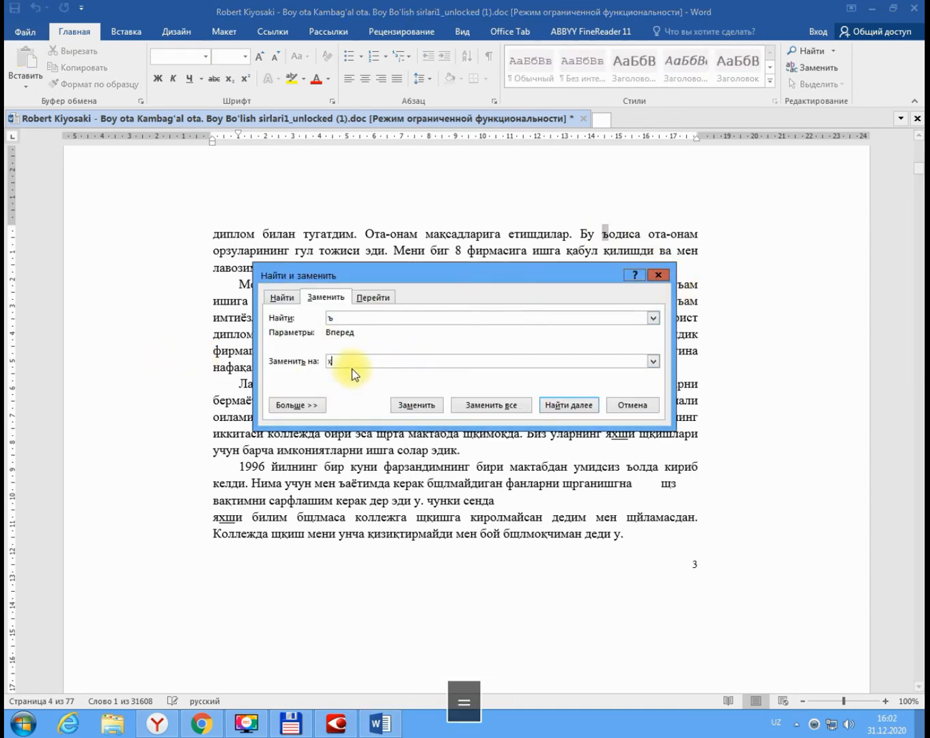
pyautogui.click(510, 408)
pyautogui.click(447, 403)
pyautogui.click(478, 404)
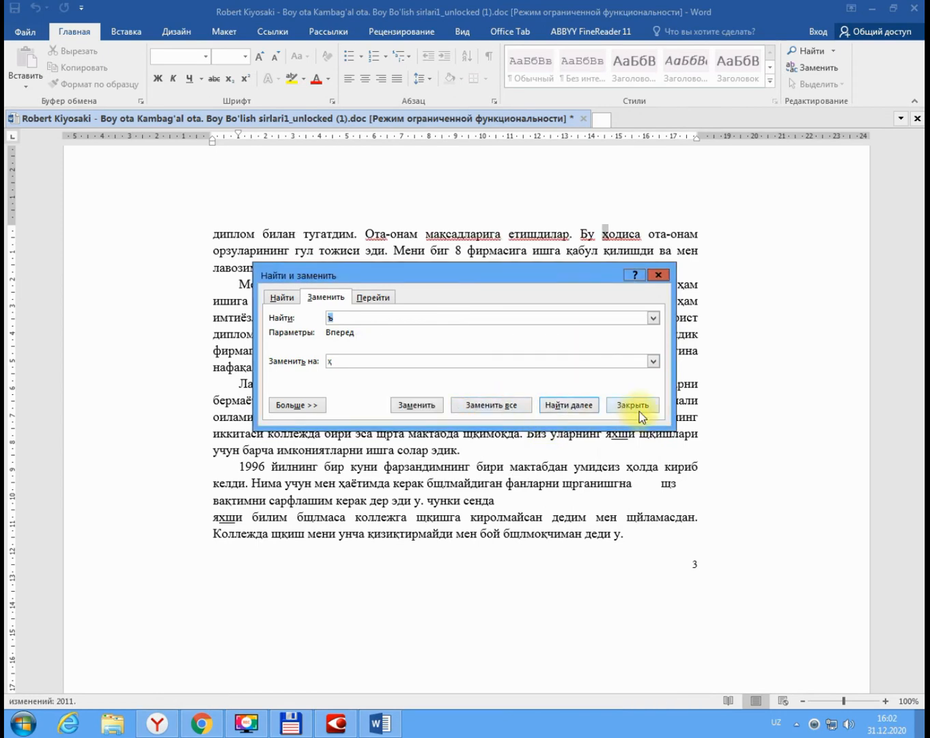
pyautogui.click(640, 410)
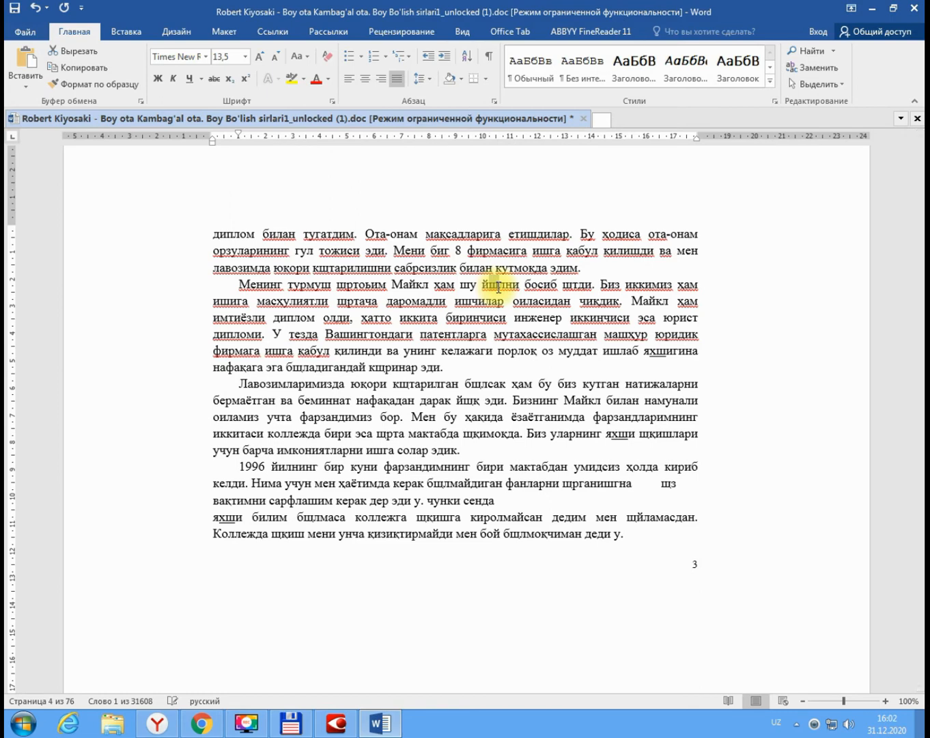
# - Replace every letter "щ" with "ў" throughout the Word document
pyautogui.click(499, 288)
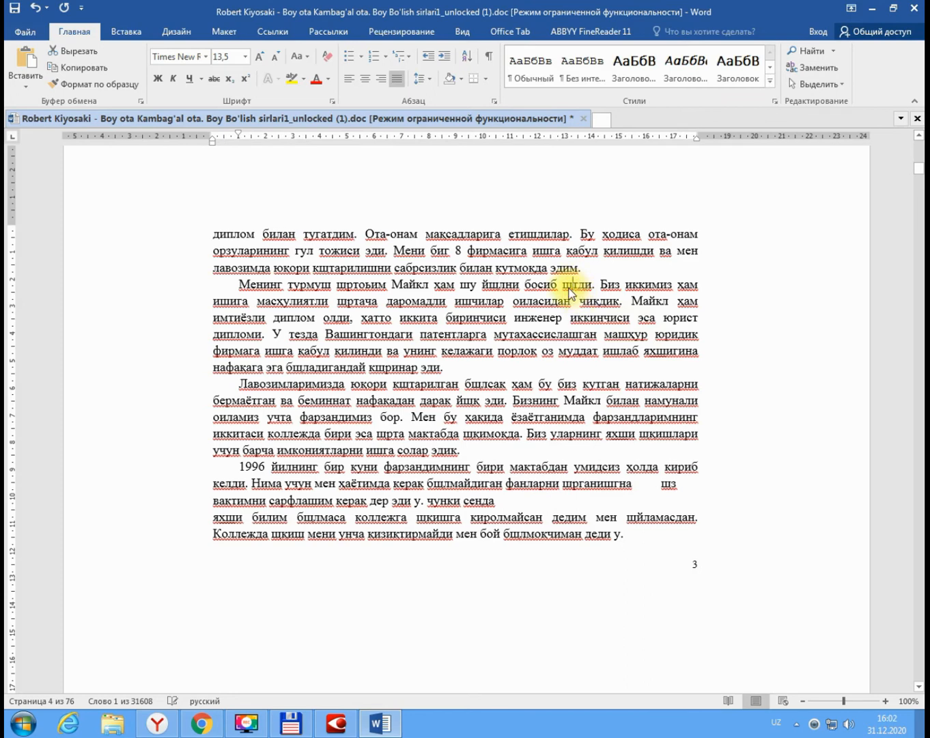
pyautogui.moveTo(565, 288); pyautogui.dragTo(574, 287)
pyautogui.hotkey('ctrl', 'h')
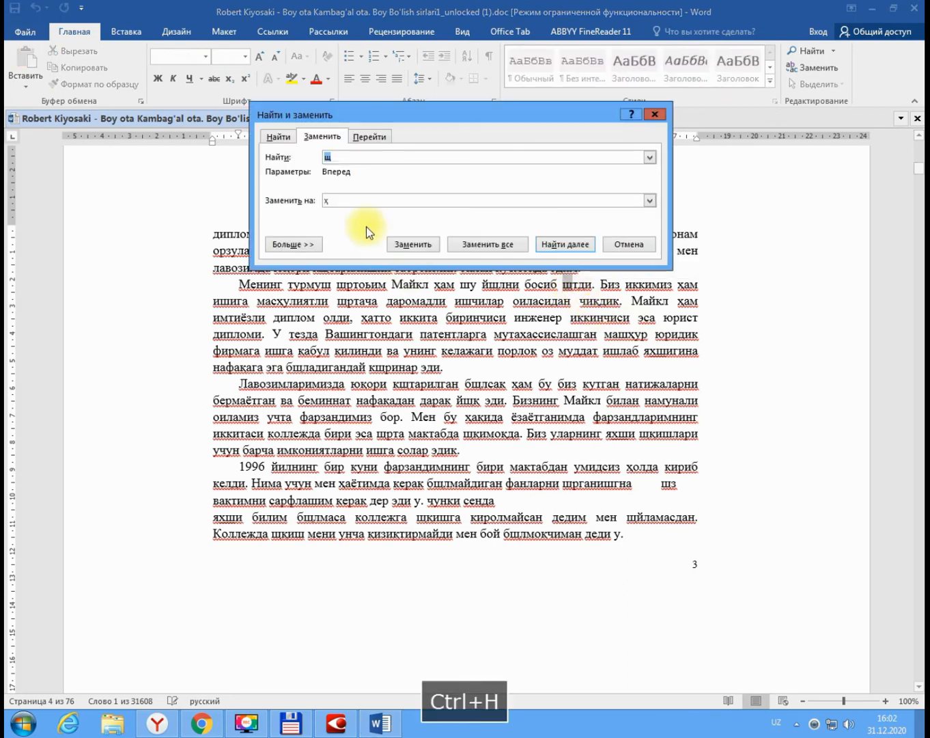
pyautogui.moveTo(353, 203); pyautogui.dragTo(178, 190)
pyautogui.write('ў')
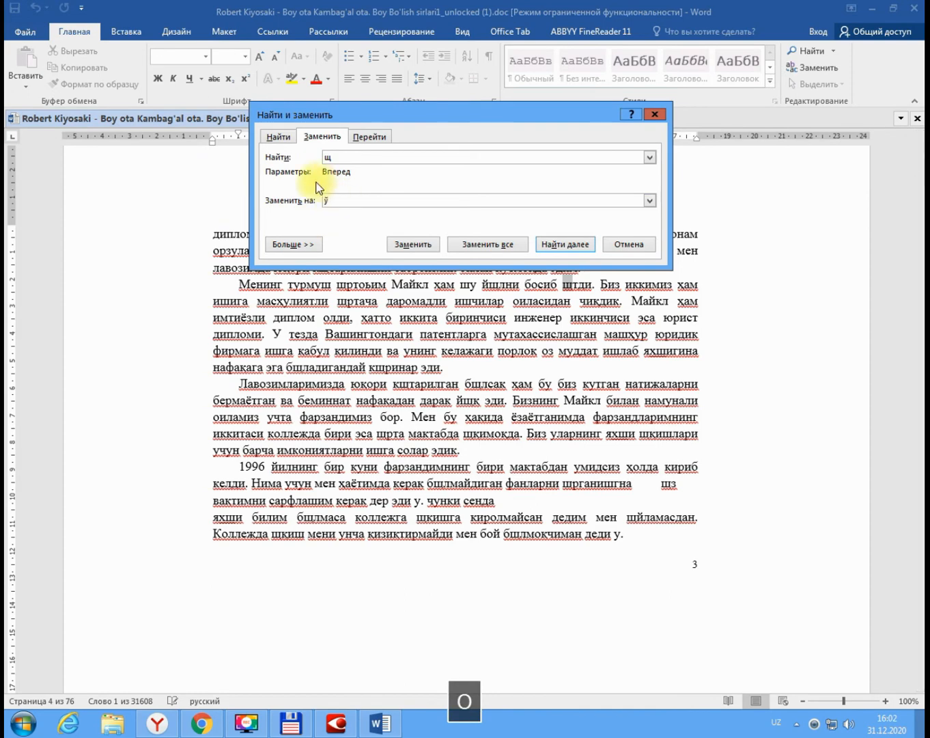
pyautogui.click(487, 243)
pyautogui.click(439, 408)
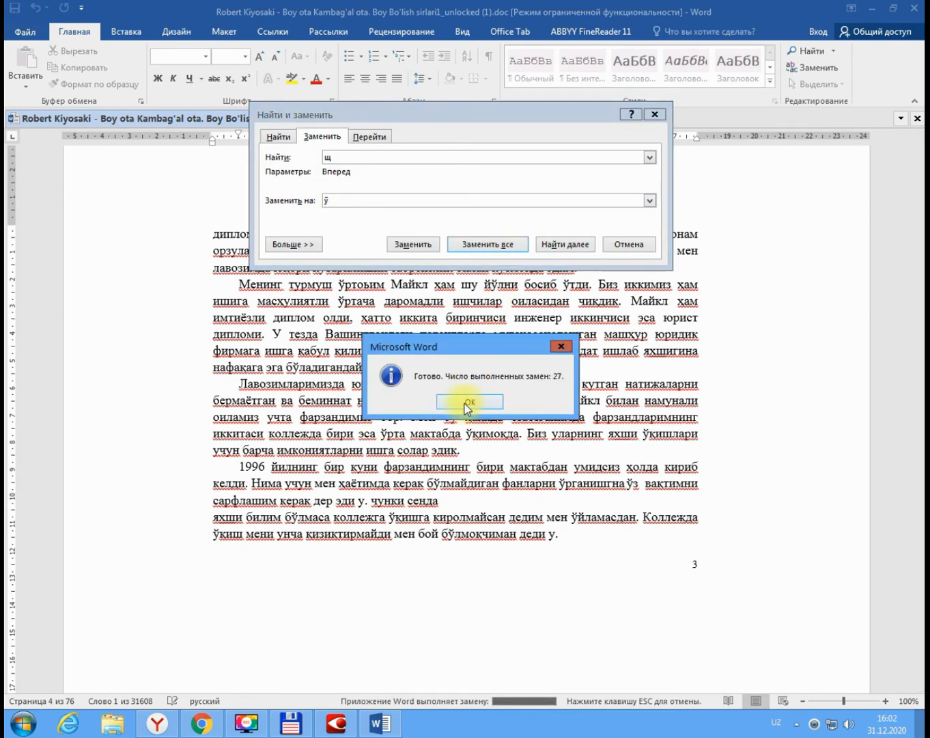
pyautogui.click(461, 402)
pyautogui.click(631, 245)
# - Replace every letter "ь" with "ғ" throughout the Word document
pyautogui.scroll(2, 539, 318)
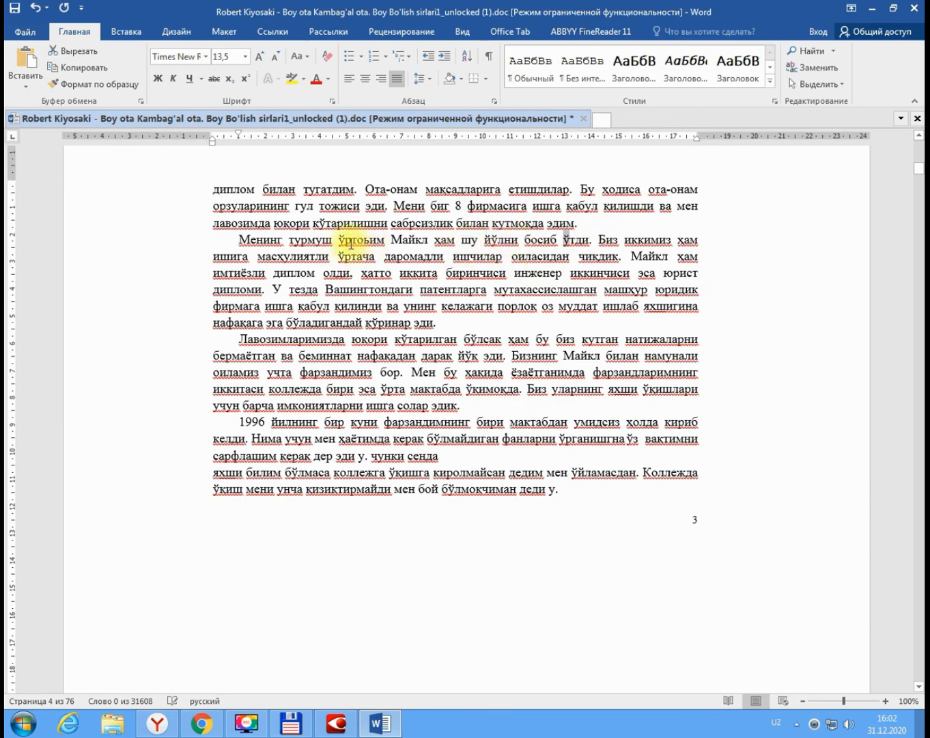
pyautogui.moveTo(368, 240); pyautogui.dragTo(371, 242)
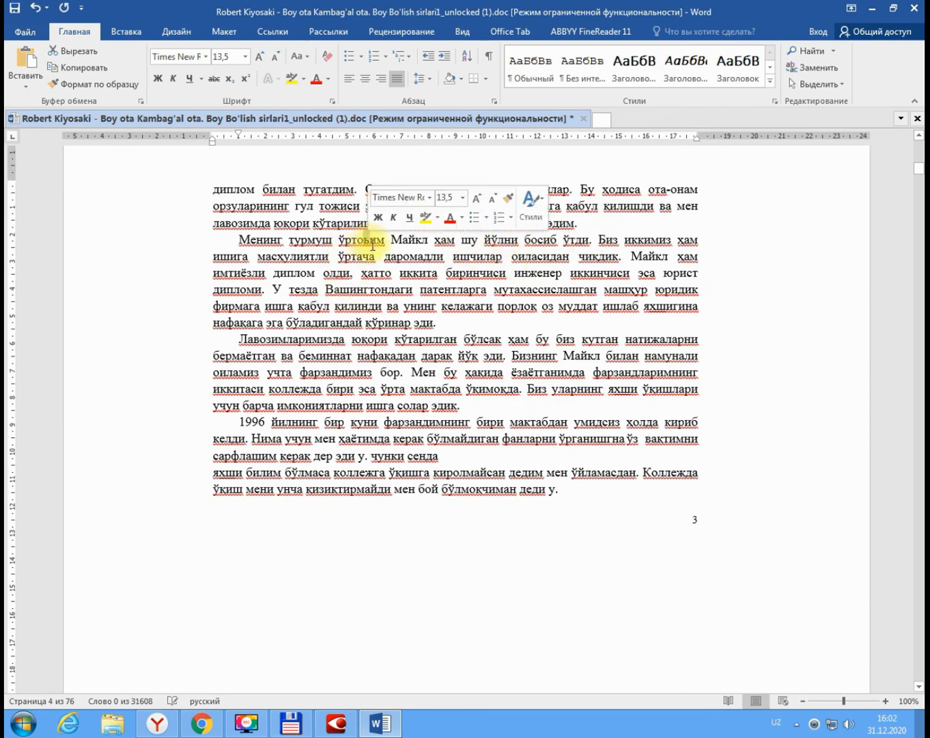
pyautogui.hotkey('ctrl', 'h')
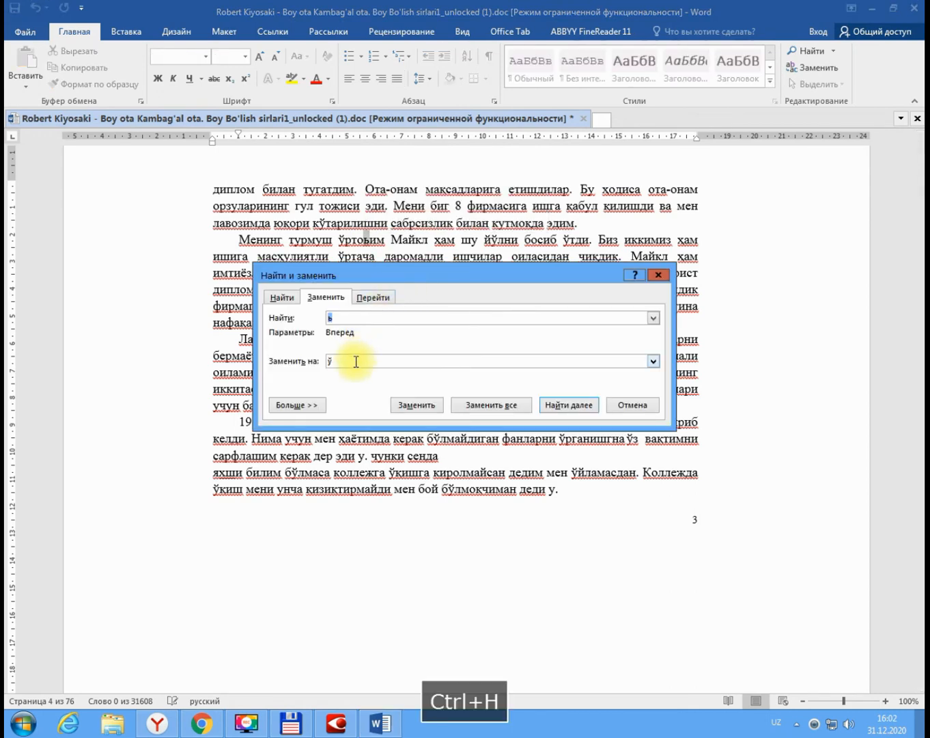
pyautogui.moveTo(356, 361); pyautogui.dragTo(188, 346)
pyautogui.write('ғ')
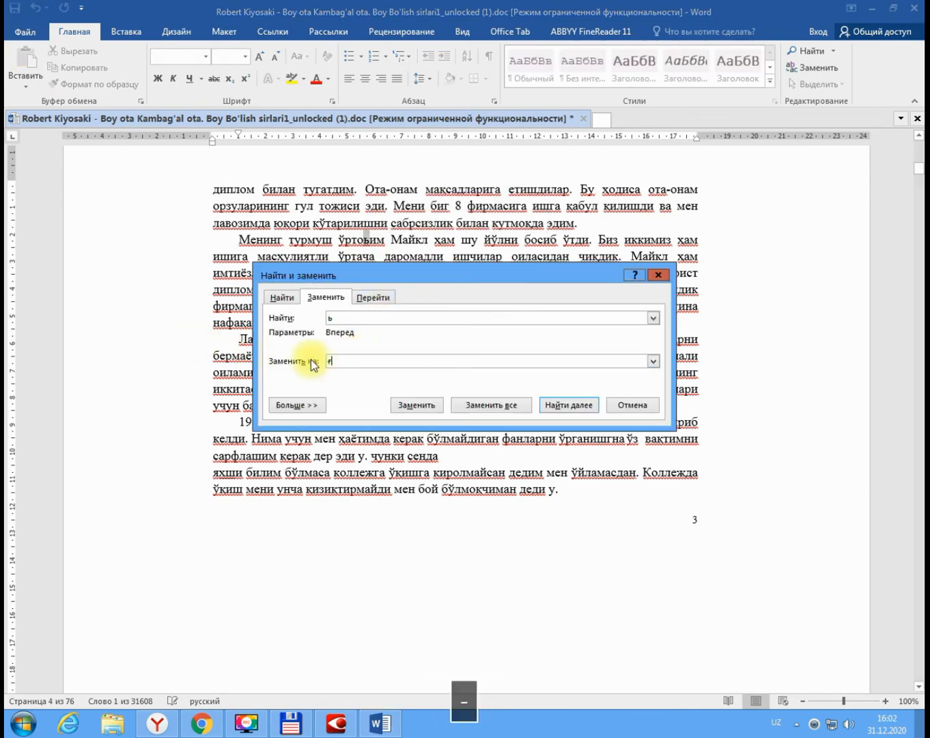
pyautogui.click(485, 406)
pyautogui.click(426, 404)
pyautogui.click(480, 404)
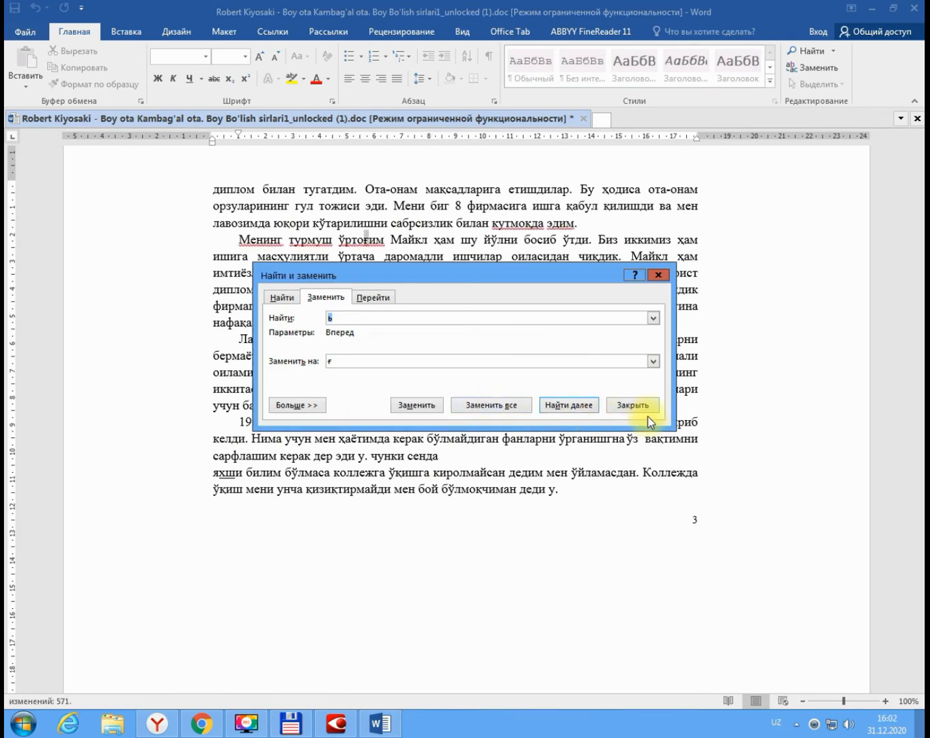
pyautogui.click(647, 417)
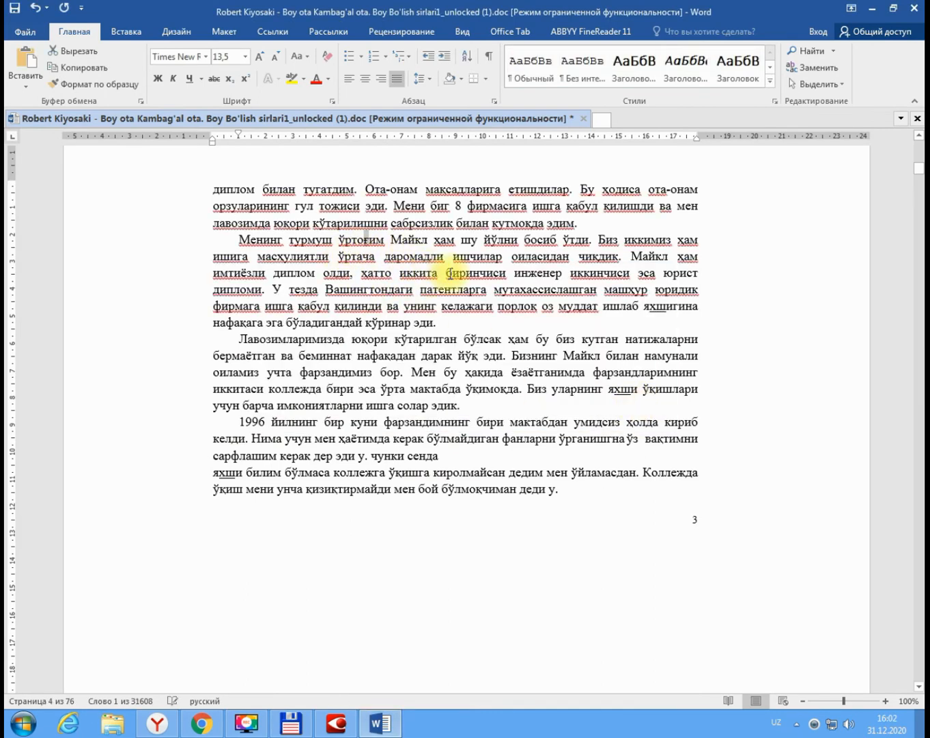
pyautogui.moveTo(404, 240); pyautogui.dragTo(690, 403)
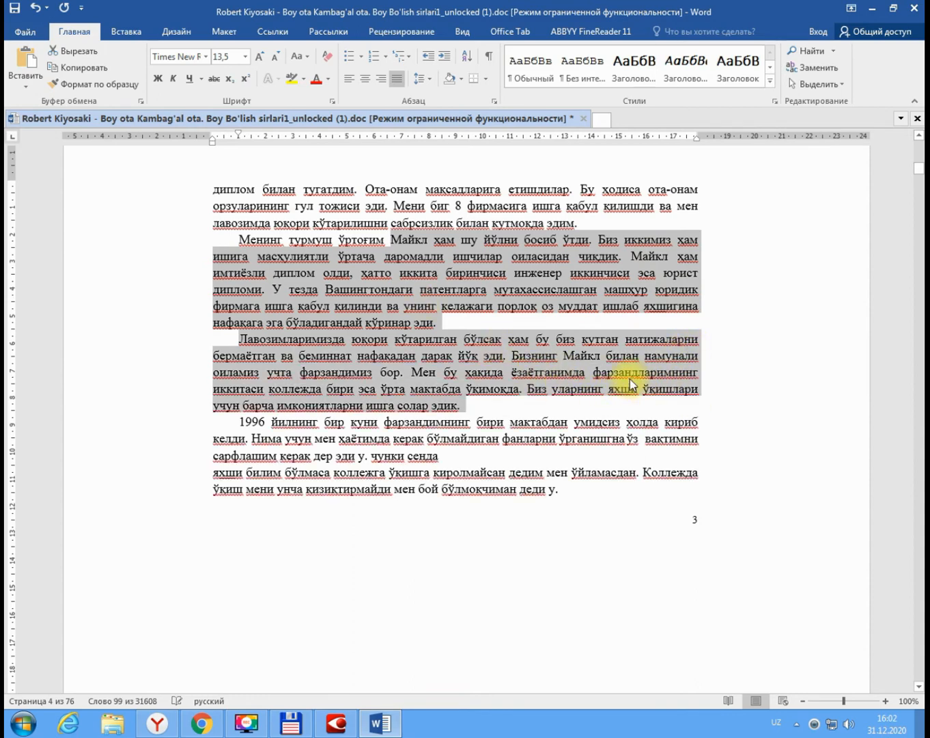
pyautogui.click(531, 374)
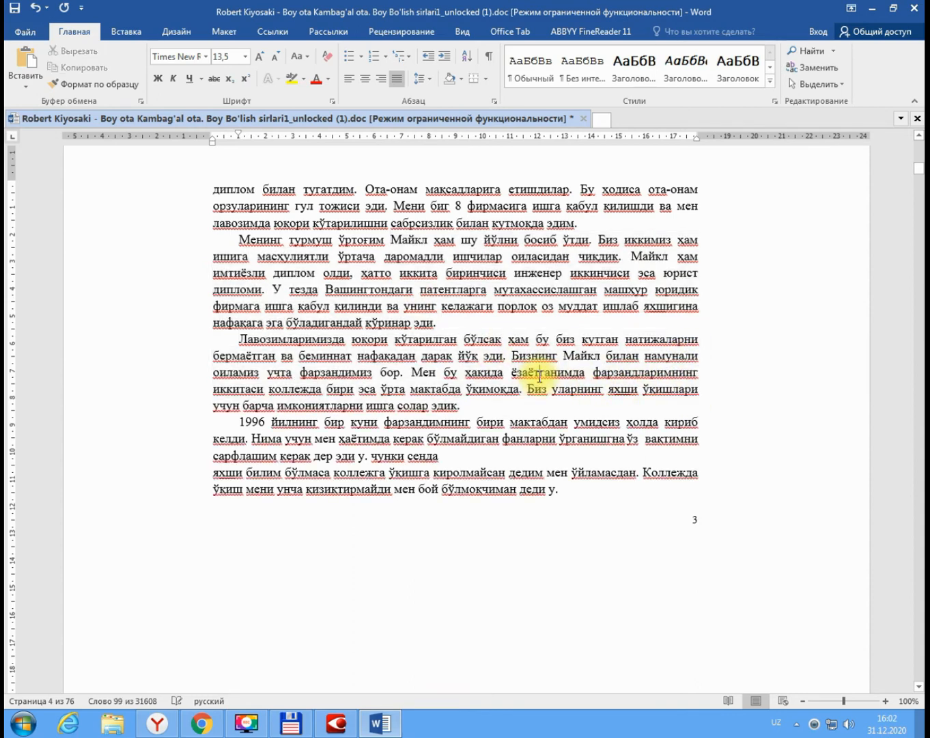
pyautogui.click(520, 467)
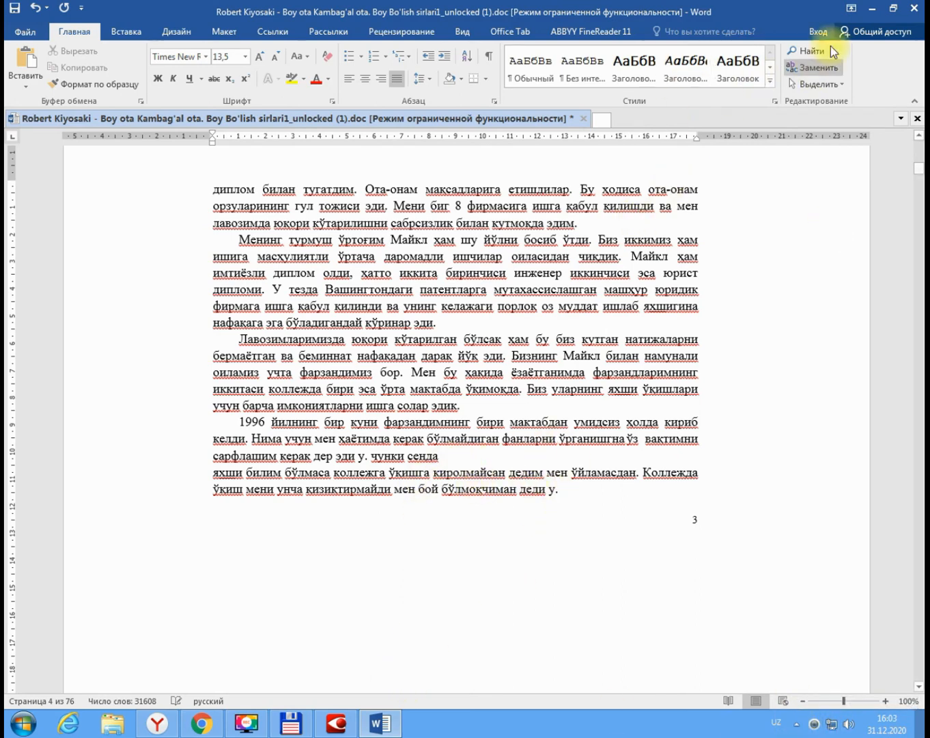
# - Try to close the corrected Word document while saving its changes
pyautogui.click(914, 8)
pyautogui.click(338, 387)
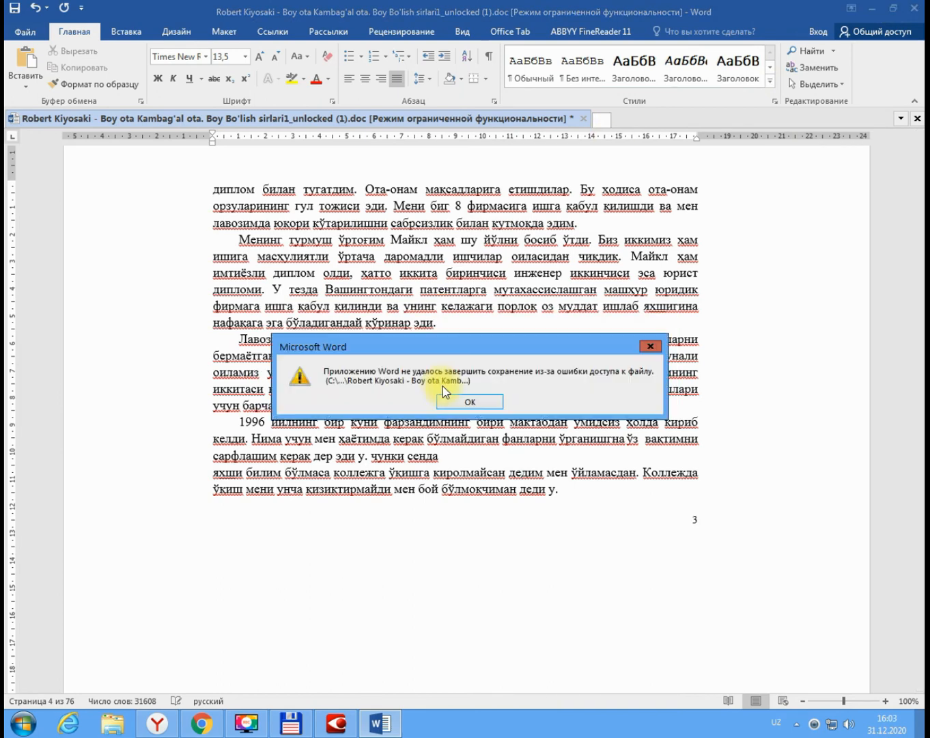
pyautogui.click(465, 404)
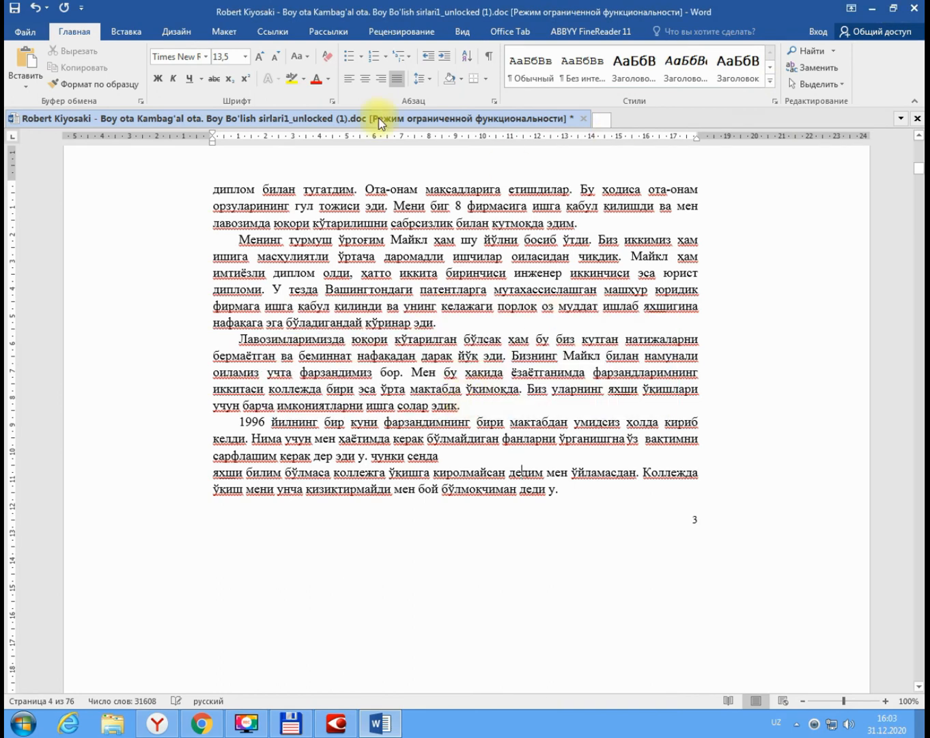
# - Save a copy of the corrected document to the desktop in RTF format under its existing name
pyautogui.click(25, 31)
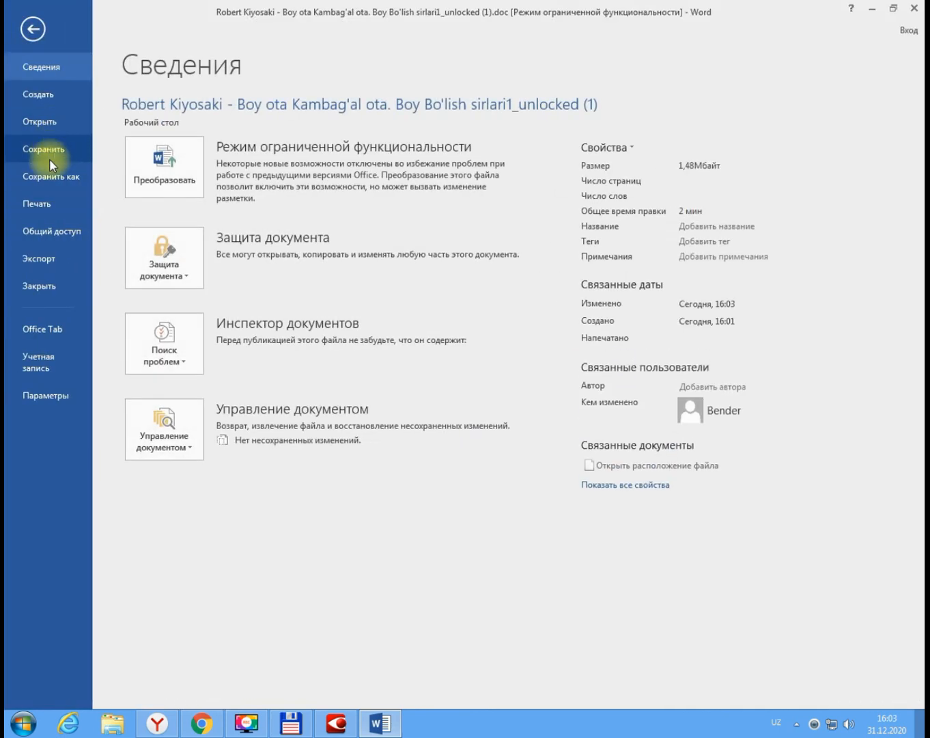
pyautogui.click(49, 175)
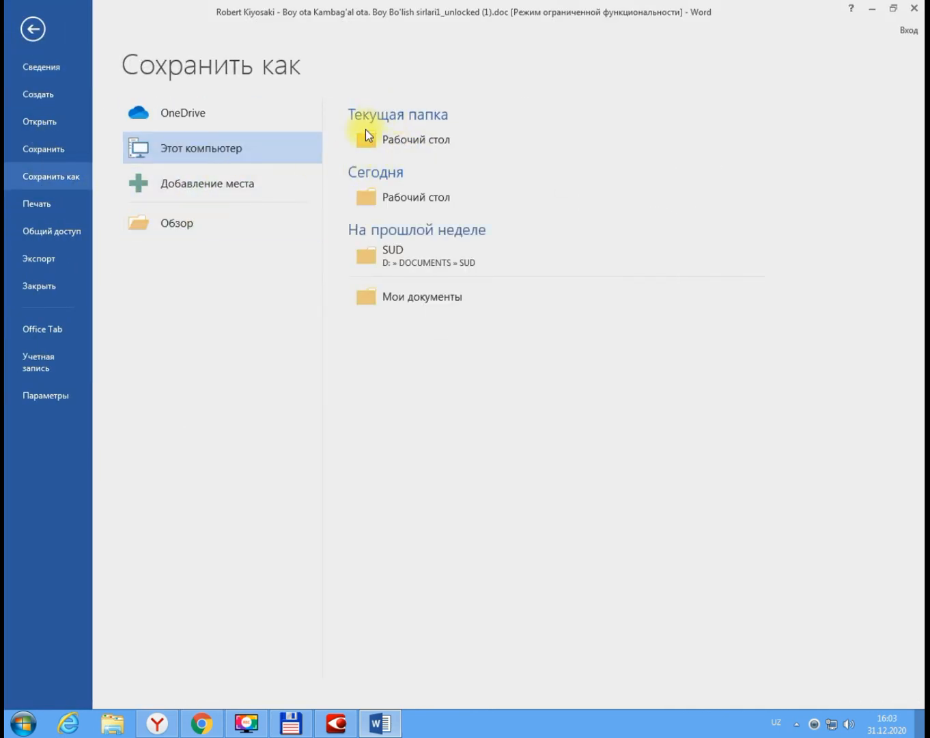
pyautogui.click(406, 143)
pyautogui.click(75, 108)
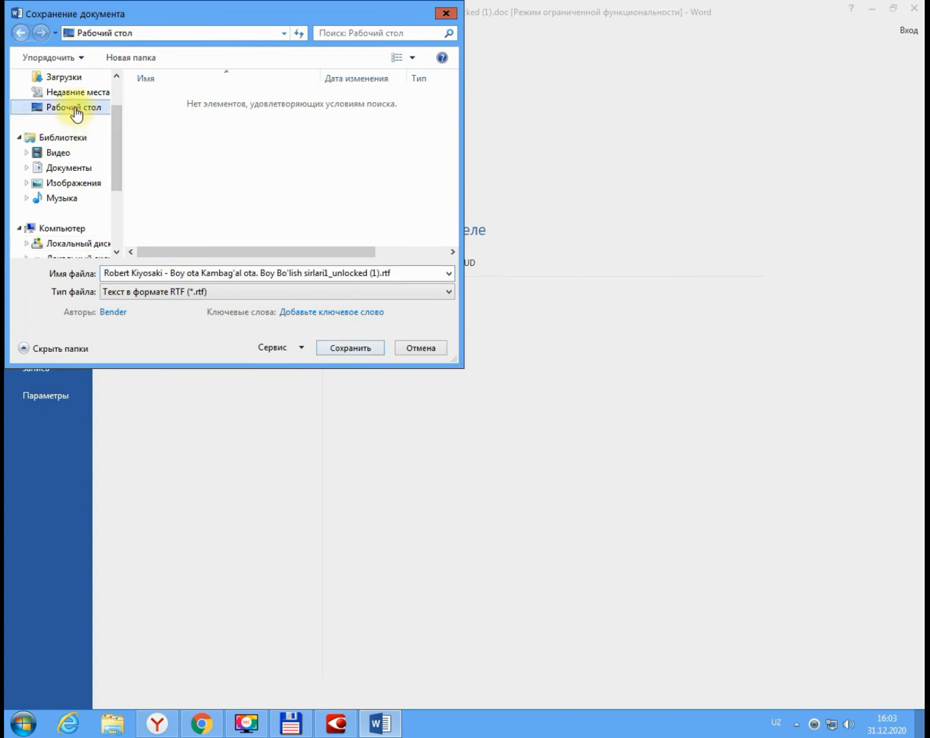
pyautogui.click(351, 347)
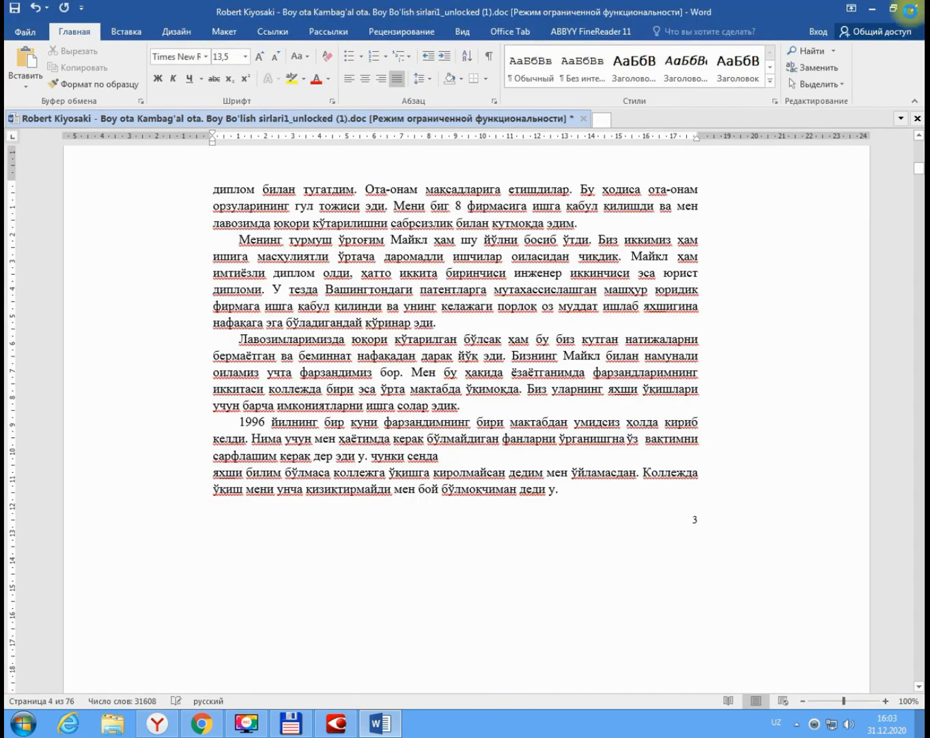
# - Close the Word document and ABBYY FineReader
pyautogui.click(911, 10)
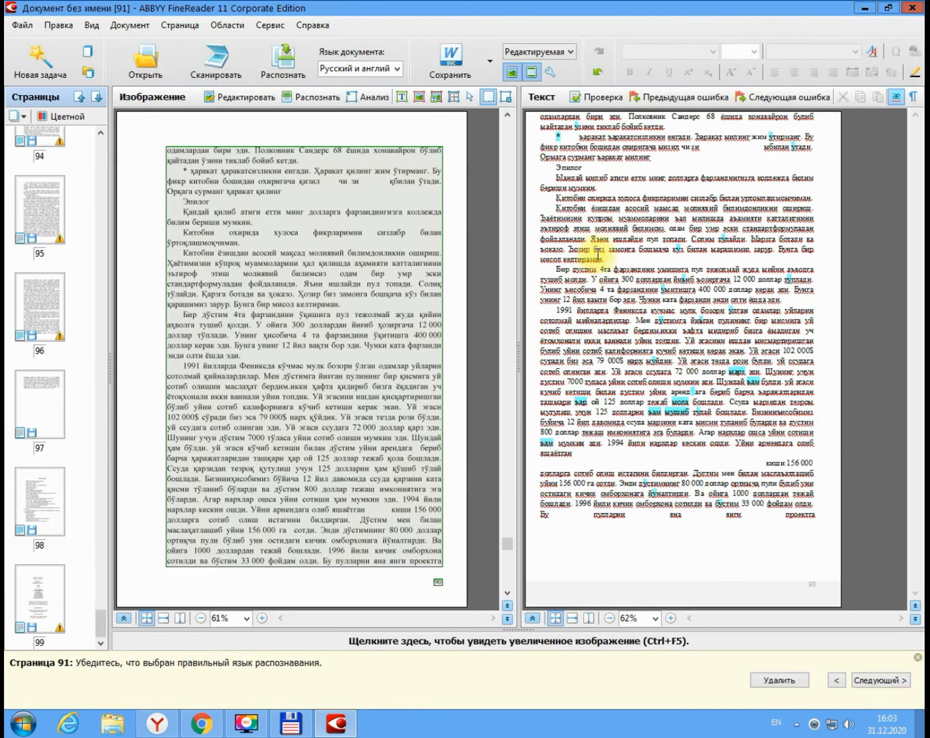
pyautogui.click(914, 8)
pyautogui.click(521, 412)
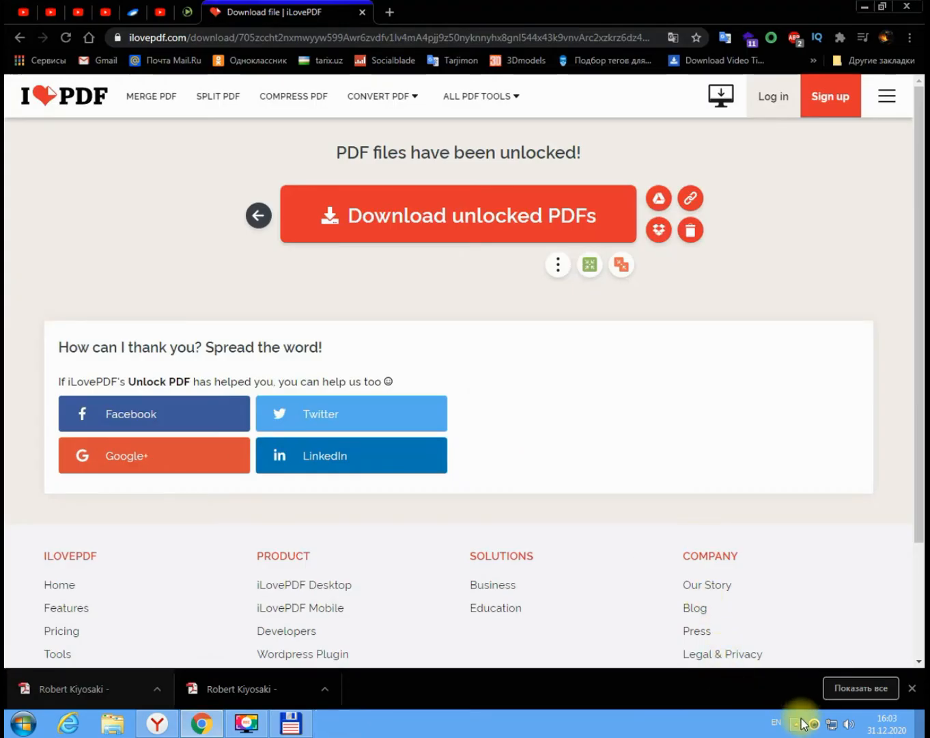
pyautogui.click(797, 723)
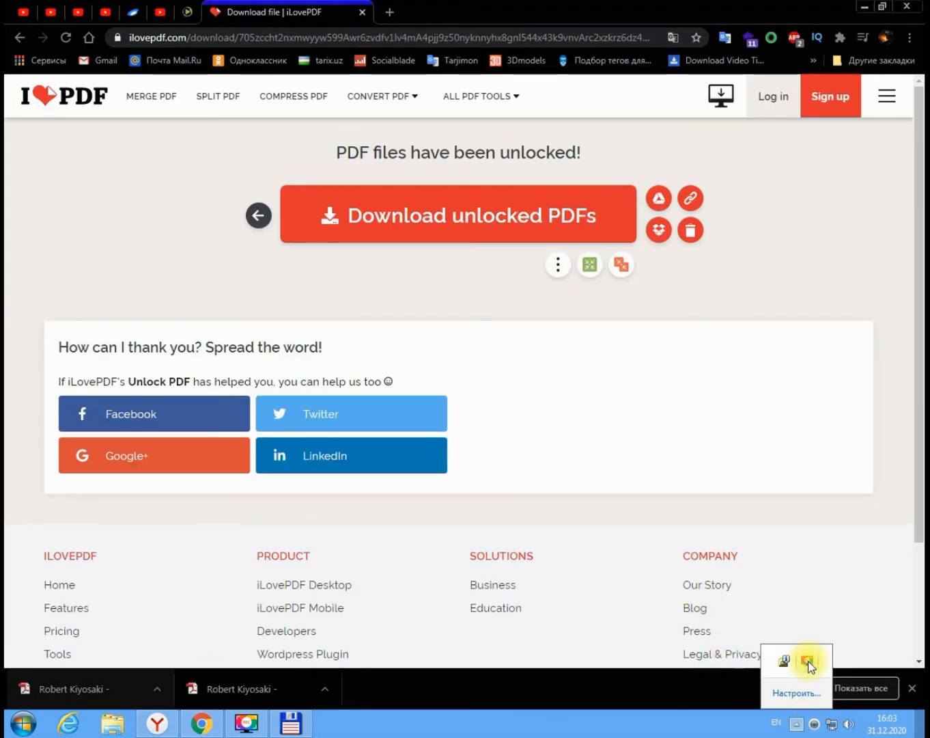
pyautogui.rightClick(808, 666)
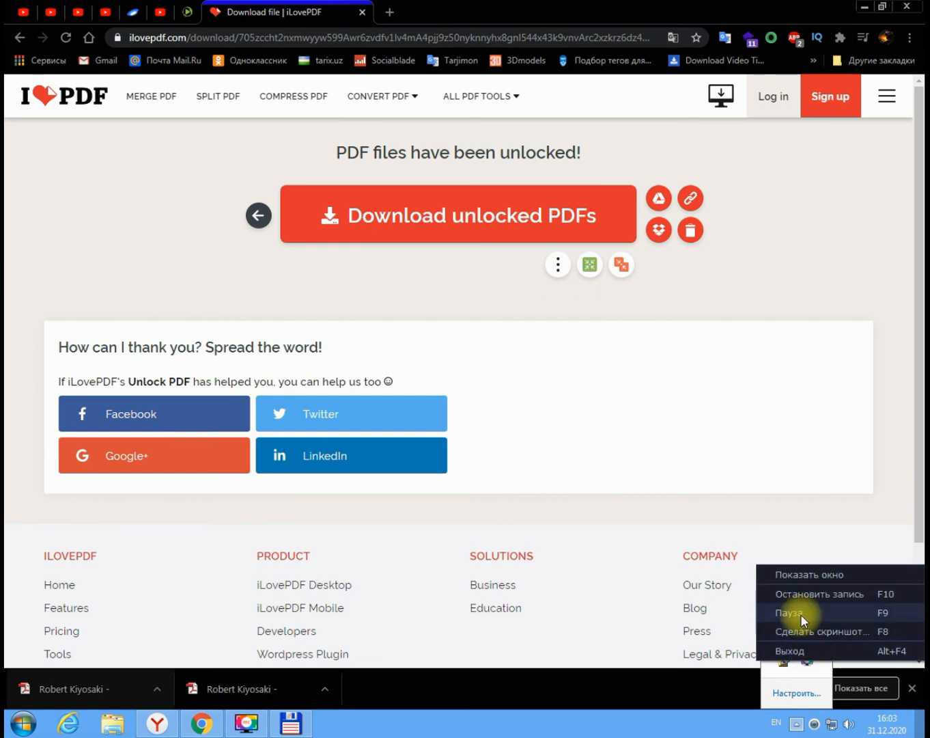